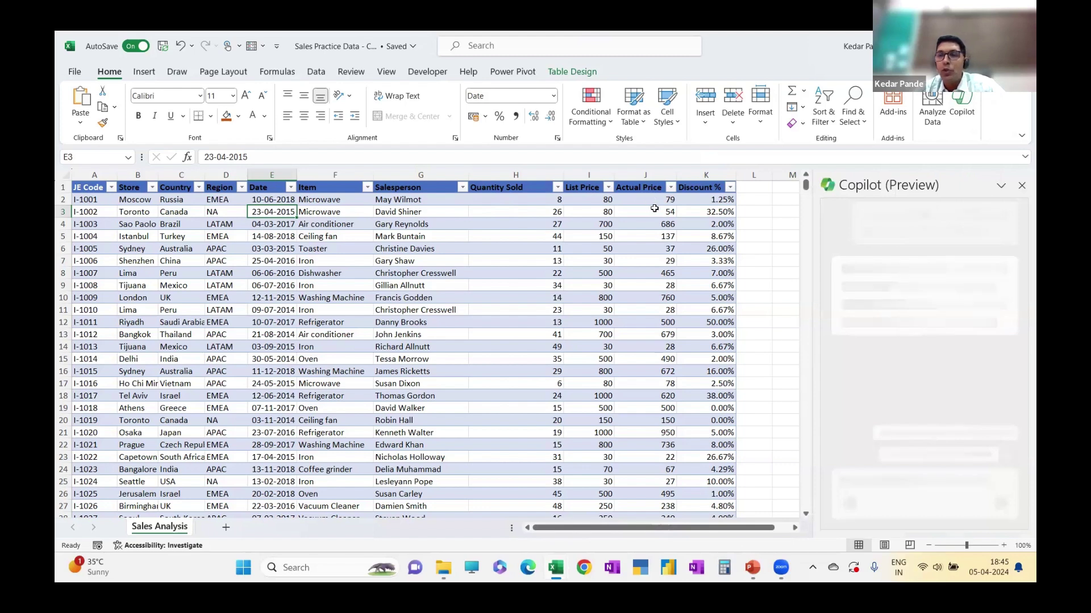
- Send Copilot the prompt "Add a Sales column" for the sales table
{"action": "left_click", "coordinate": [445, 328]}
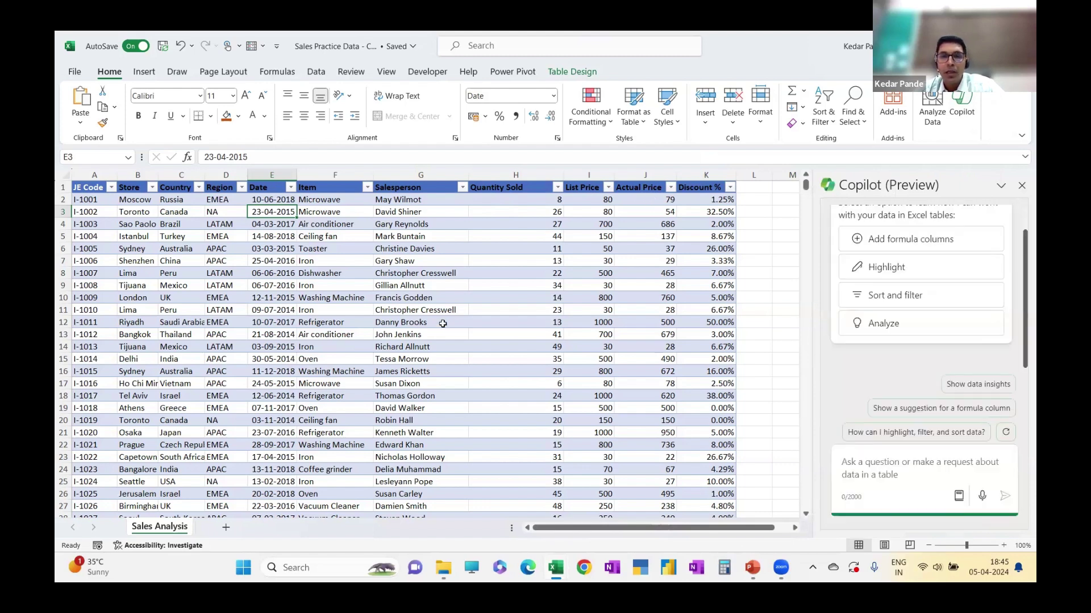
{"action": "left_click", "coordinate": [867, 455]}
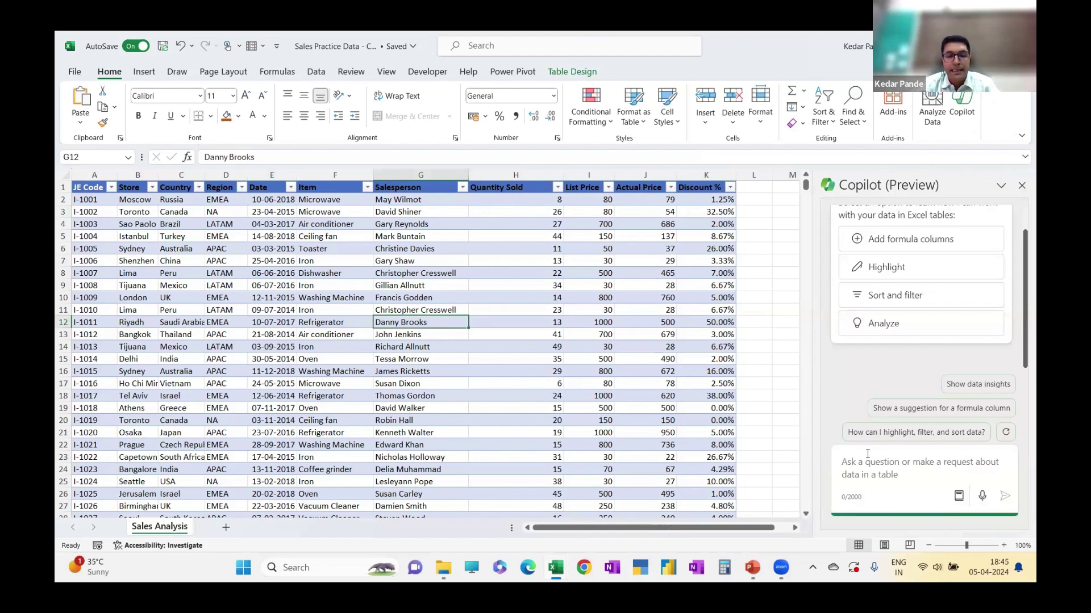
{"action": "type", "text": "Add"}
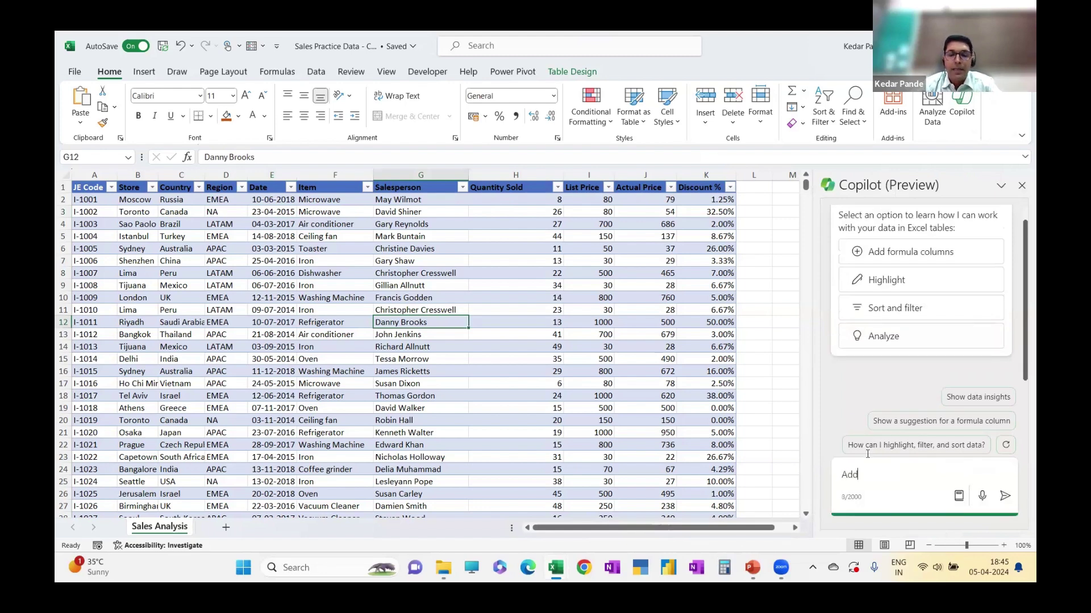
{"action": "type", "text": " Sa"}
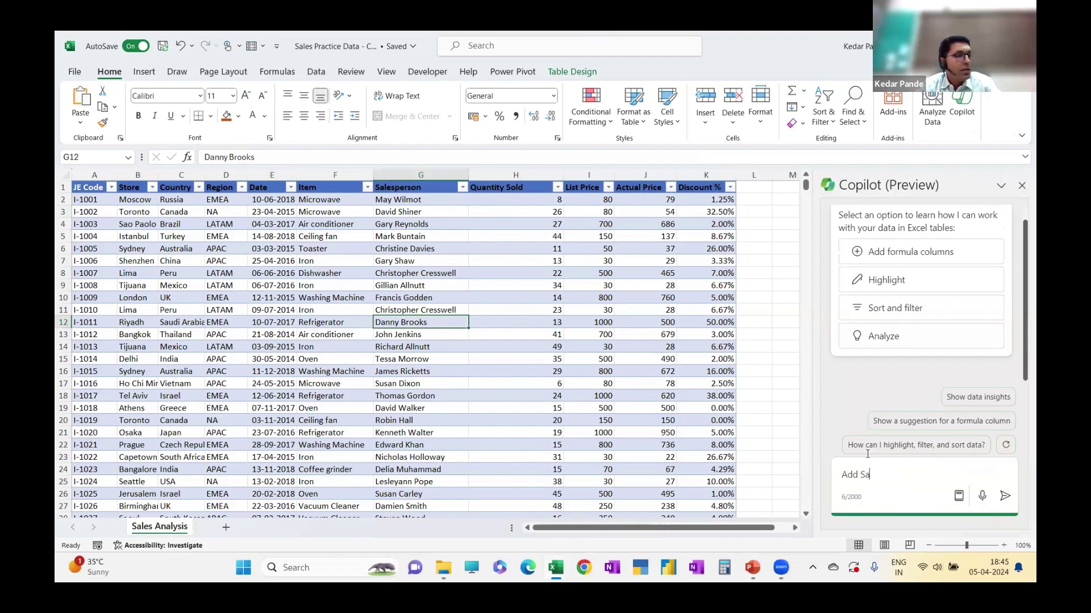
{"action": "type", "text": "les "}
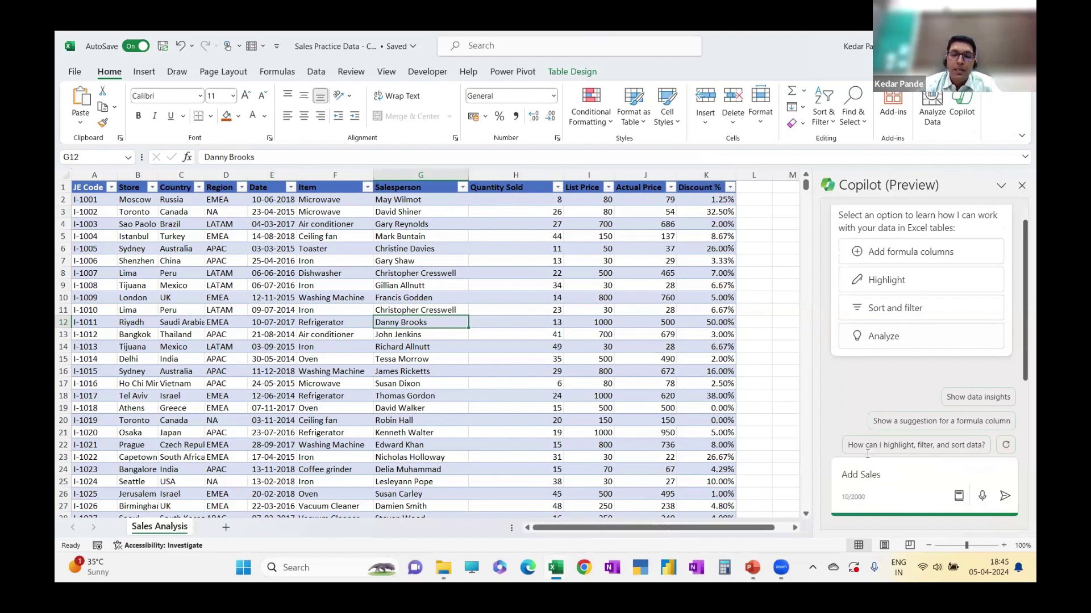
{"action": "type", "text": "column"}
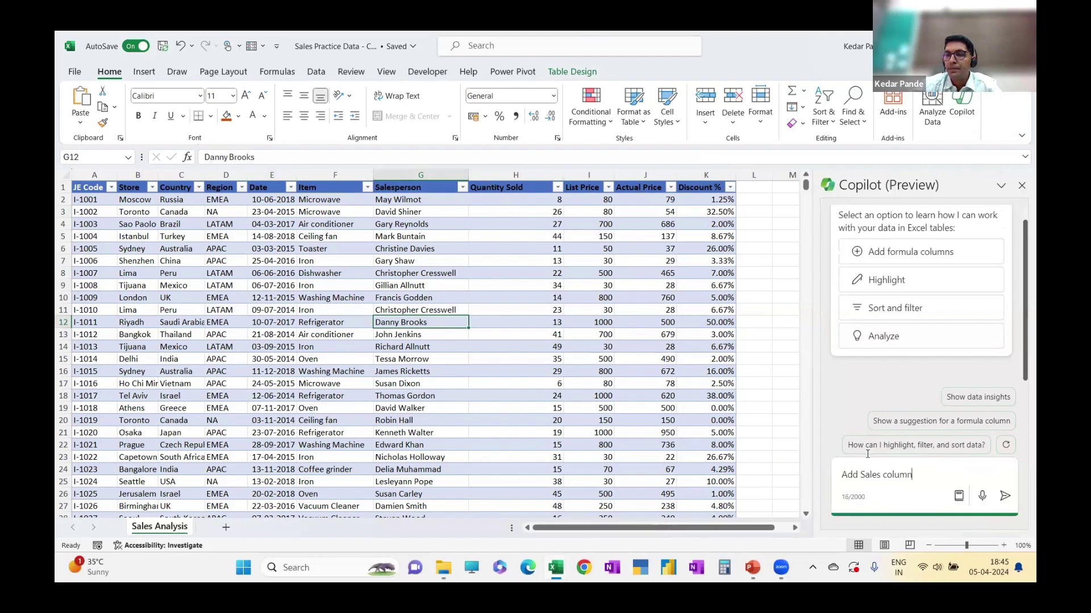
{"action": "left_click", "coordinate": [861, 476]}
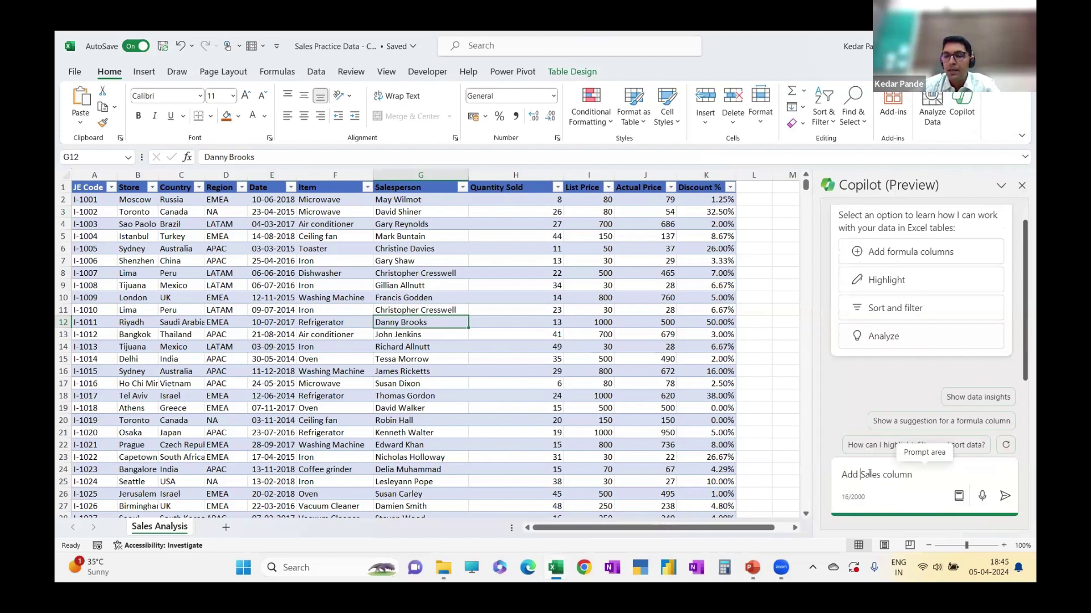
{"action": "type", "text": "a"}
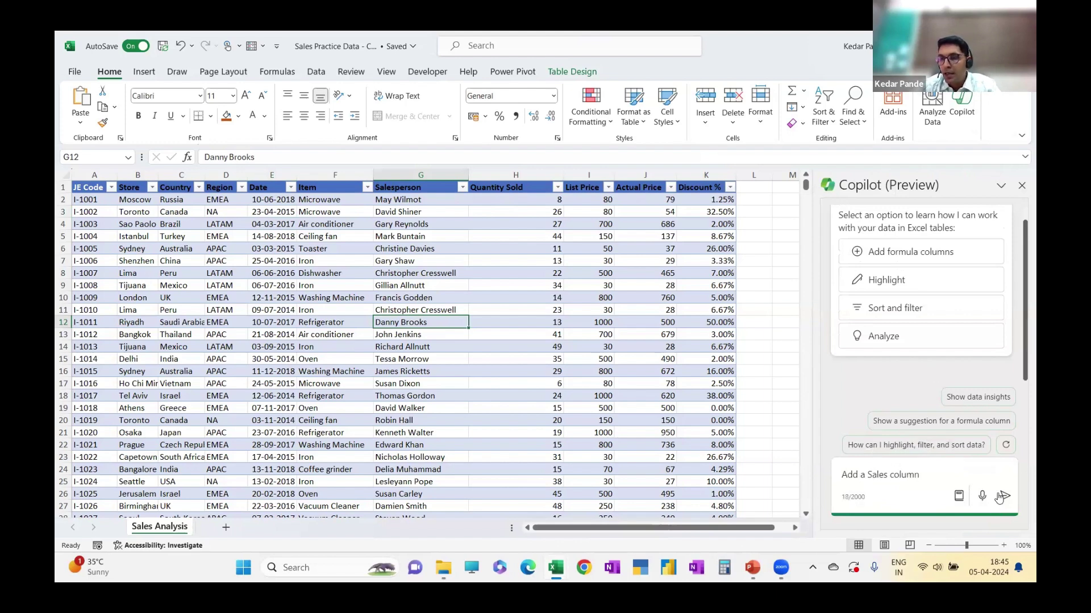
{"action": "left_click", "coordinate": [999, 496]}
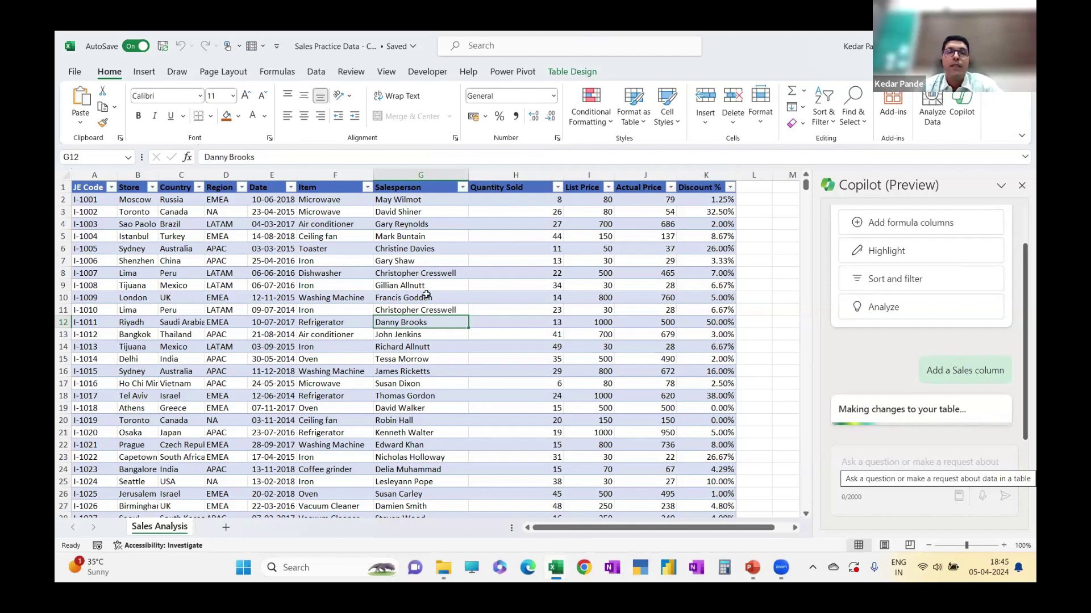
{"action": "left_click", "coordinate": [426, 295]}
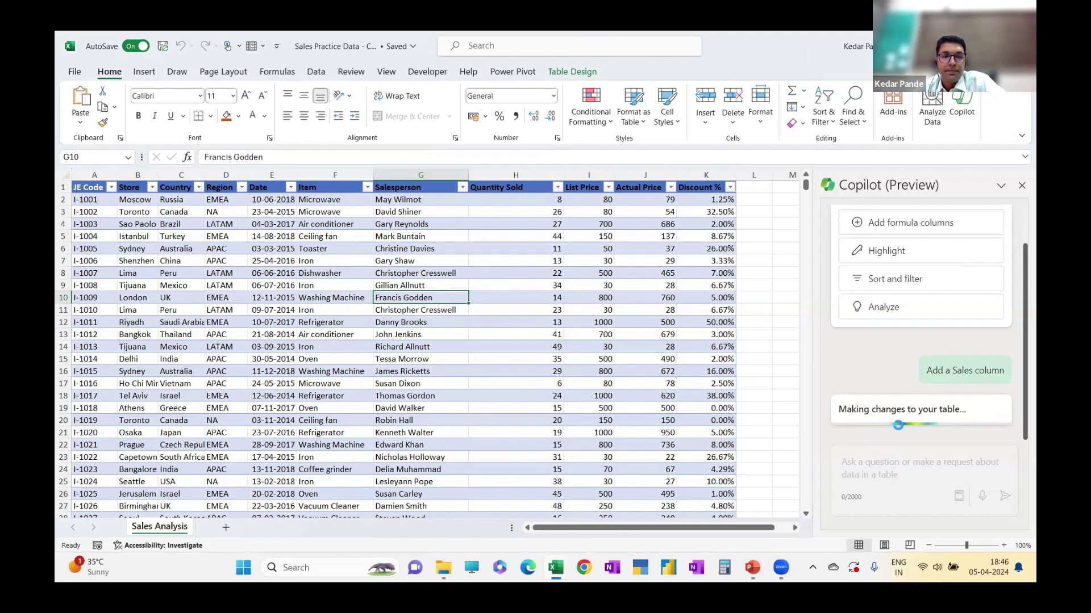
- Send Copilot the prompt "Add Sale column" as a reworded request for the sales table
{"action": "left_click", "coordinate": [867, 467]}
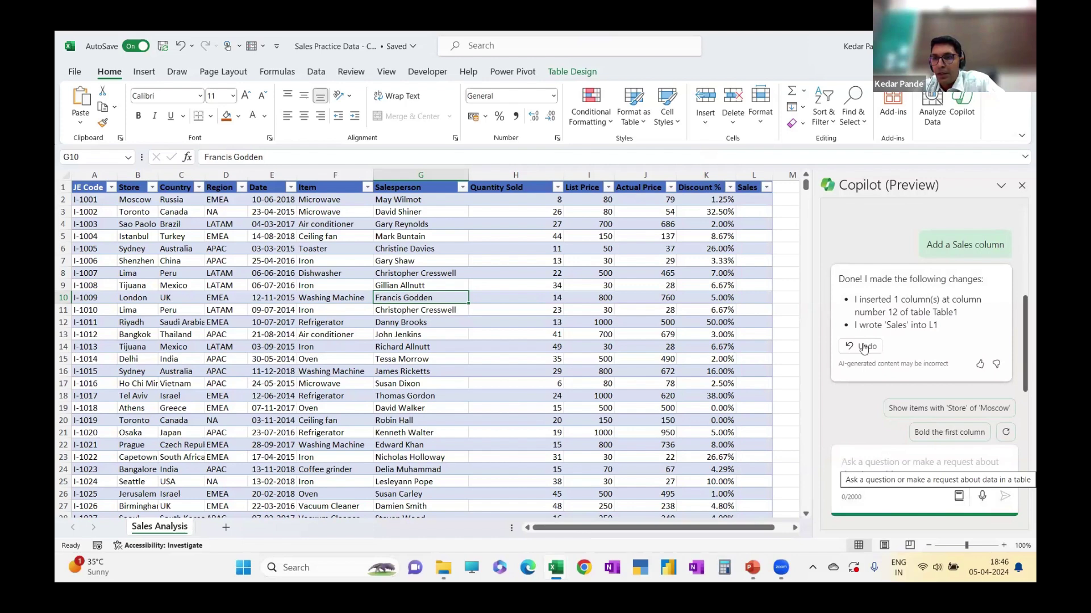
{"action": "left_click", "coordinate": [871, 461]}
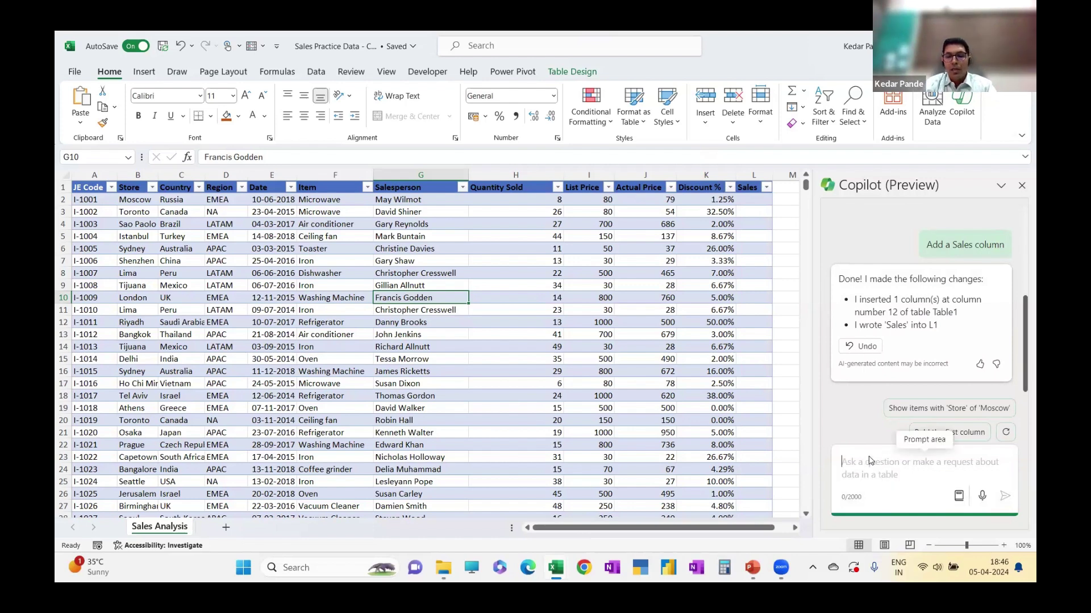
{"action": "type", "text": "Add "}
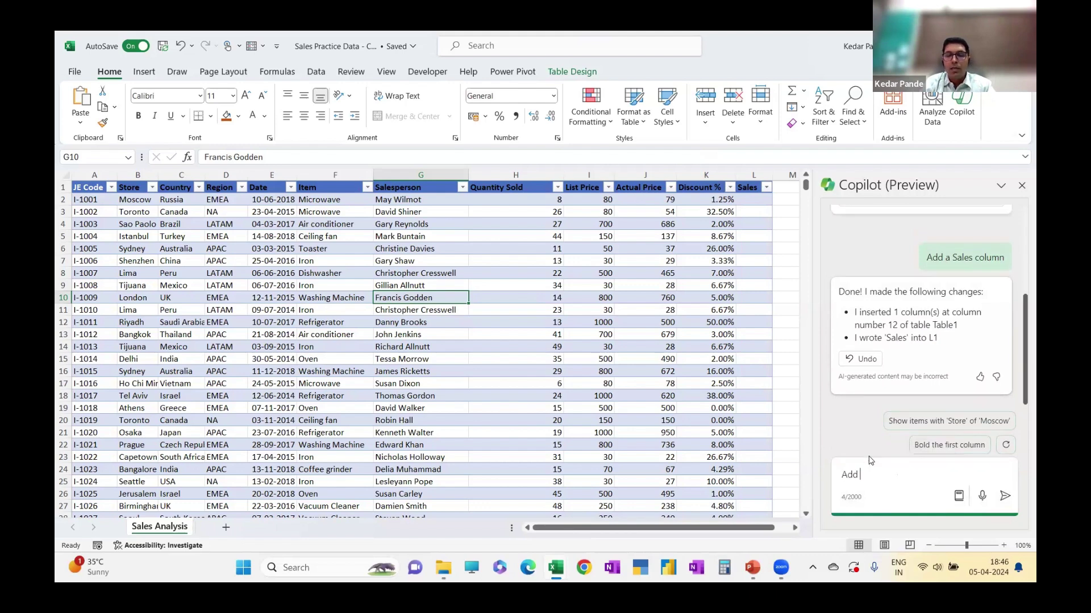
{"action": "type", "text": "A S"}
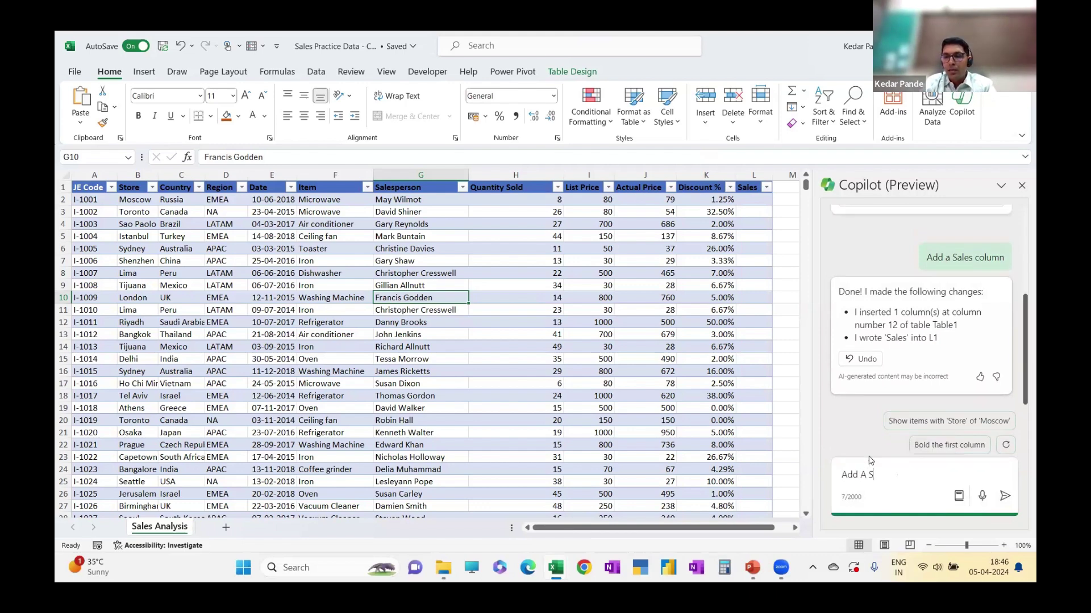
{"action": "type", "text": "al"}
{"action": "key", "text": "BackSpace"}
{"action": "key", "text": "BackSpace"}
{"action": "key", "text": "BackSpace"}
{"action": "key", "text": "BackSpace"}
{"action": "key", "text": "BackSpace"}
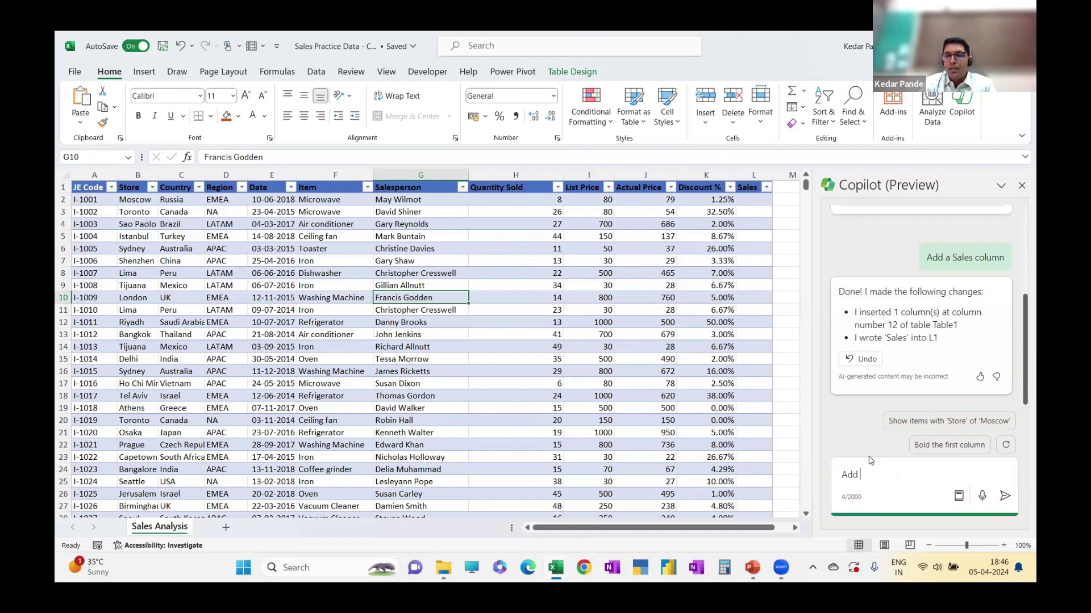
{"action": "type", "text": "Sales C"}
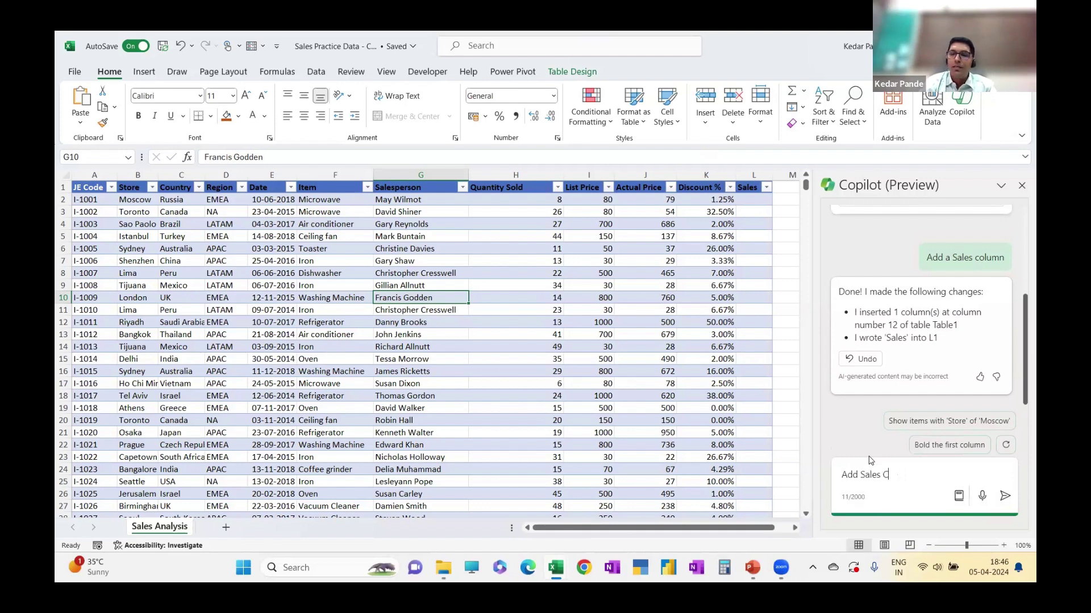
{"action": "type", "text": "oulu"}
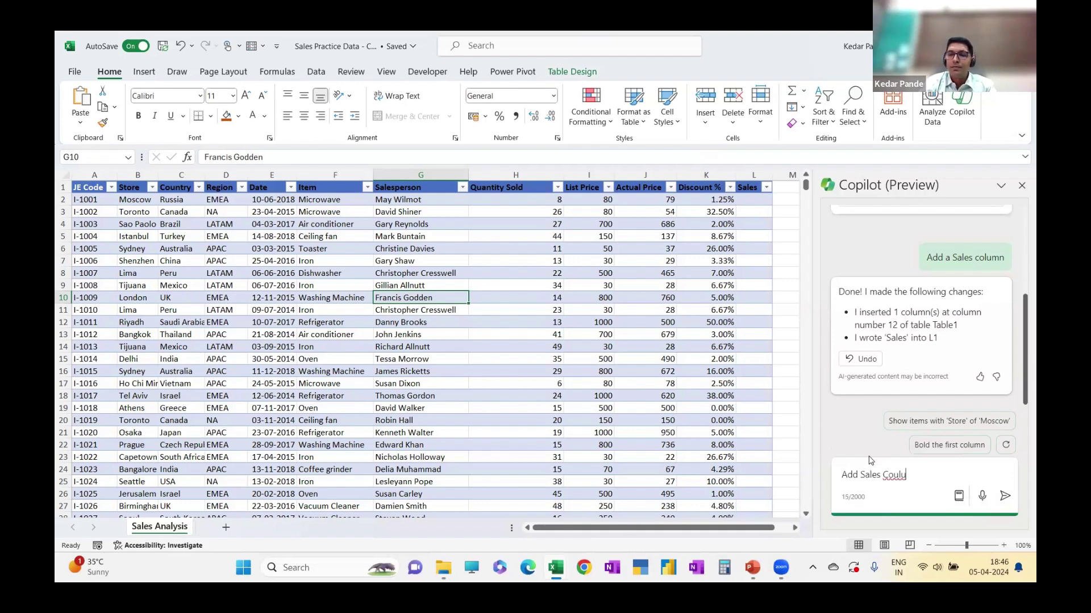
{"action": "key", "text": "BackSpace"}
{"action": "key", "text": "BackSpace"}
{"action": "key", "text": "BackSpace"}
{"action": "key", "text": "BackSpace"}
{"action": "key", "text": "BackSpace"}
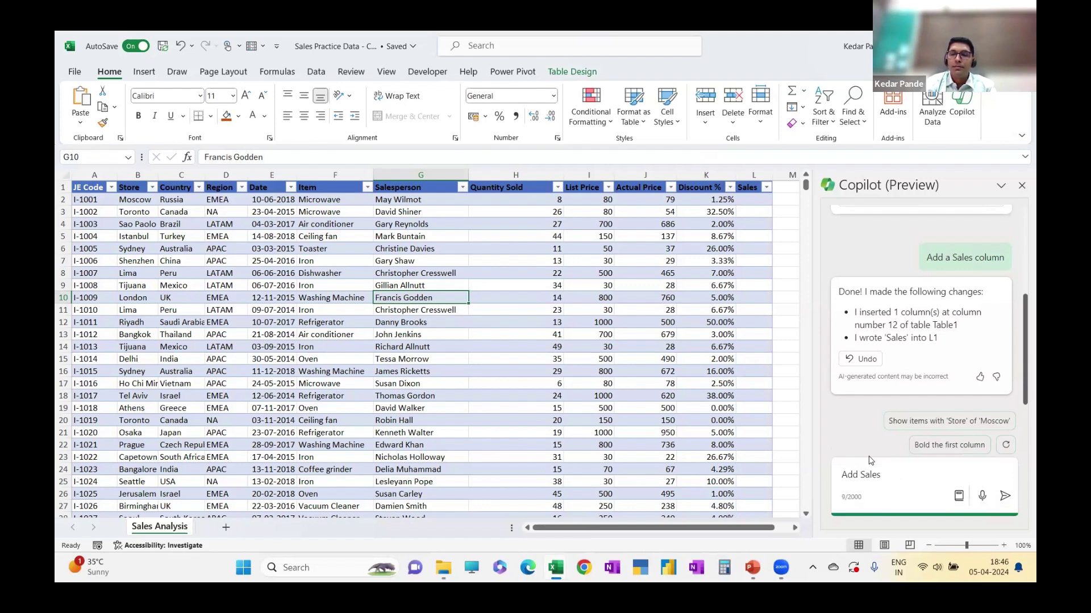
{"action": "key", "text": "BackSpace"}
{"action": "type", "text": "d"}
{"action": "key", "text": "BackSpace"}
{"action": "type", "text": "olumn"}
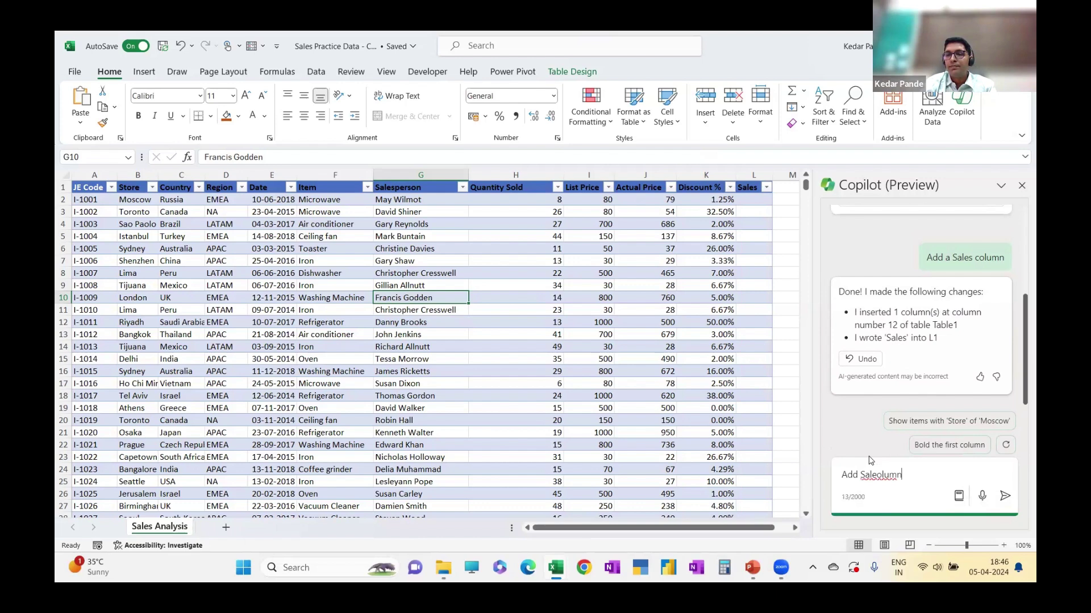
{"action": "key", "text": "BackSpace"}
{"action": "key", "text": "BackSpace"}
{"action": "key", "text": "BackSpace"}
{"action": "key", "text": "BackSpace"}
{"action": "key", "text": "BackSpace"}
{"action": "type", "text": "c"}
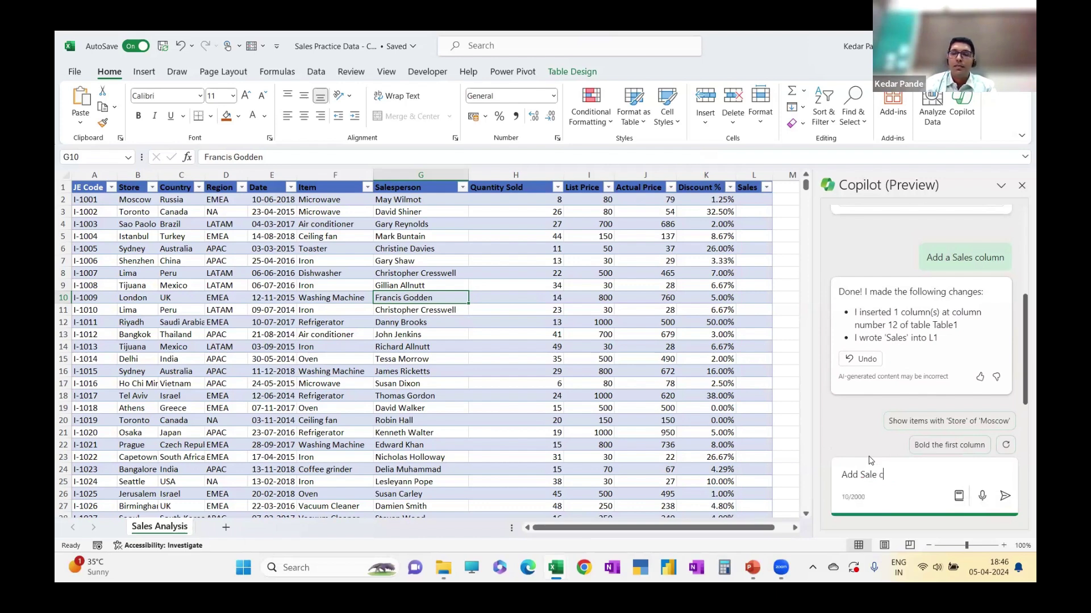
{"action": "type", "text": "olumn"}
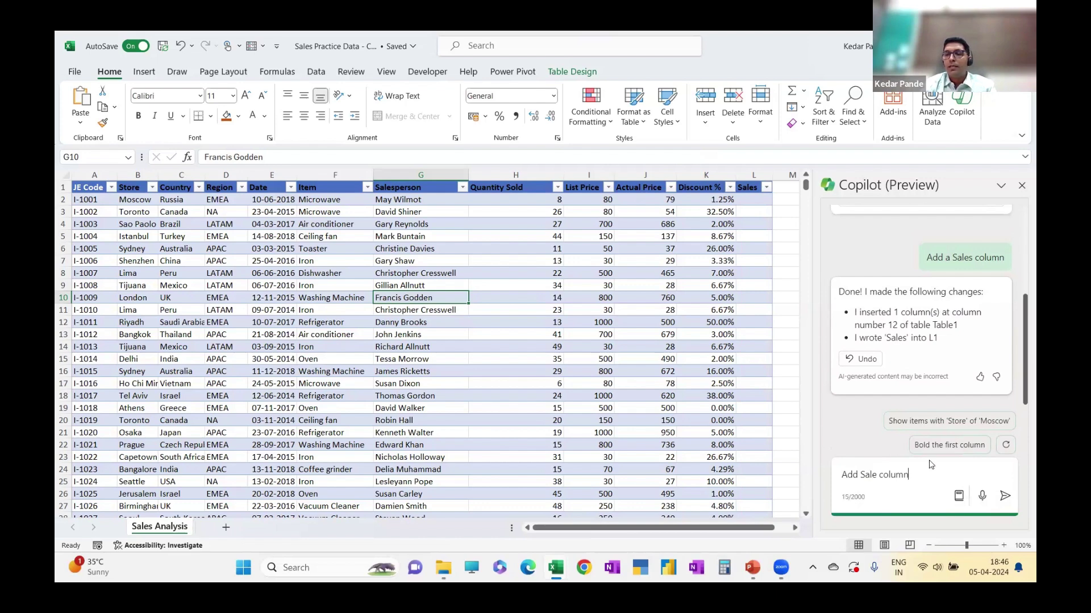
{"action": "key", "text": "Return"}
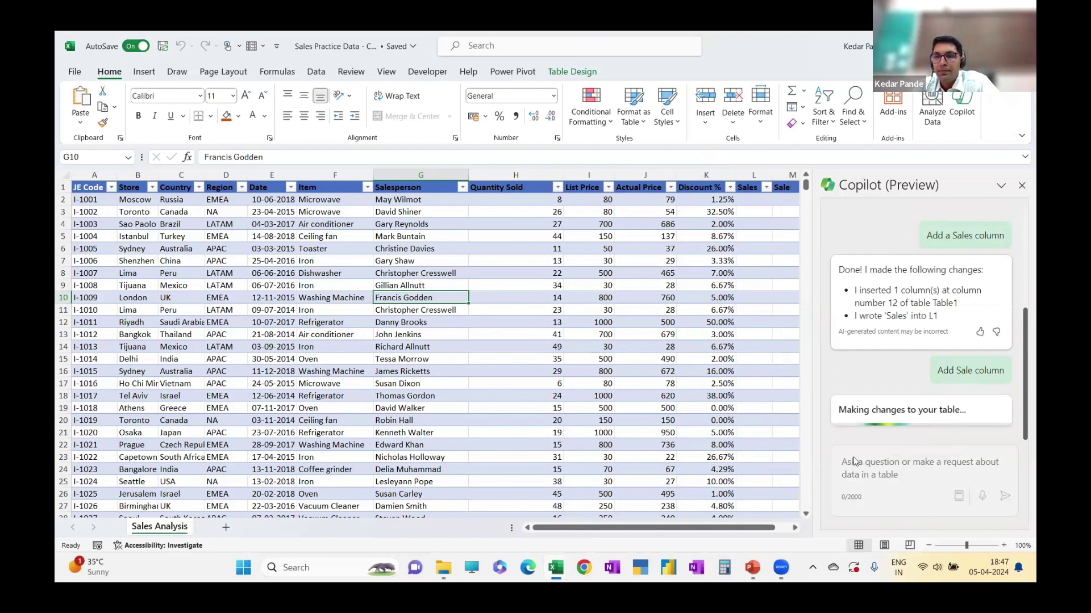
- Delete the empty Sales and Sale columns, L and M, and select a cell inside the table
{"action": "left_click", "coordinate": [753, 174]}
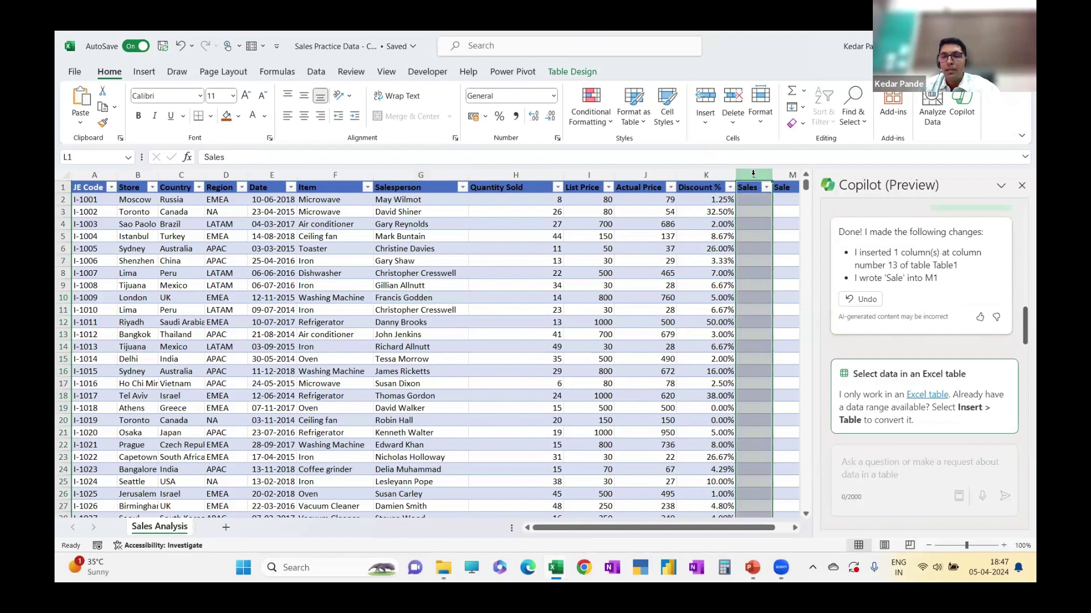
{"action": "key", "text": "shift+Right"}
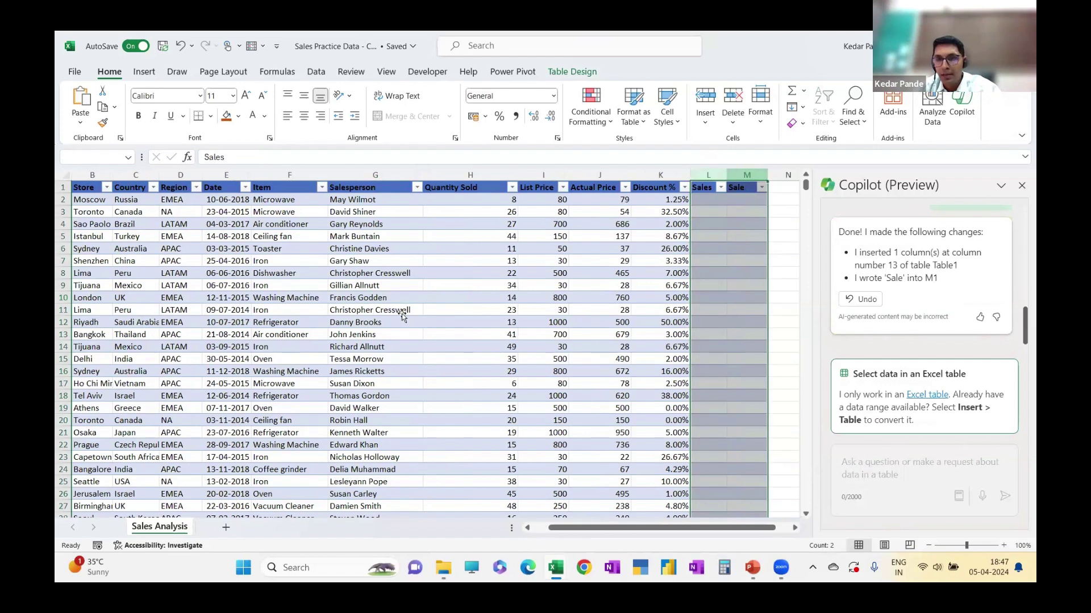
{"action": "left_click", "coordinate": [401, 314]}
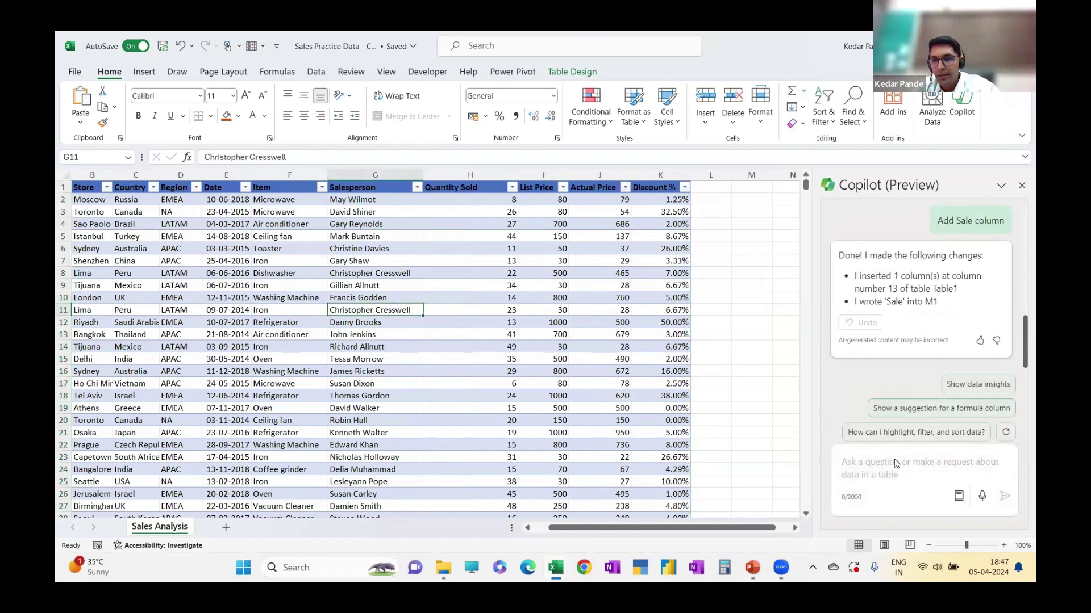
- Send Copilot the prompt "Add a column showing sales" and insert its suggested Sales column multiplying Quantity Sold by Actual Price
{"action": "left_click", "coordinate": [896, 464]}
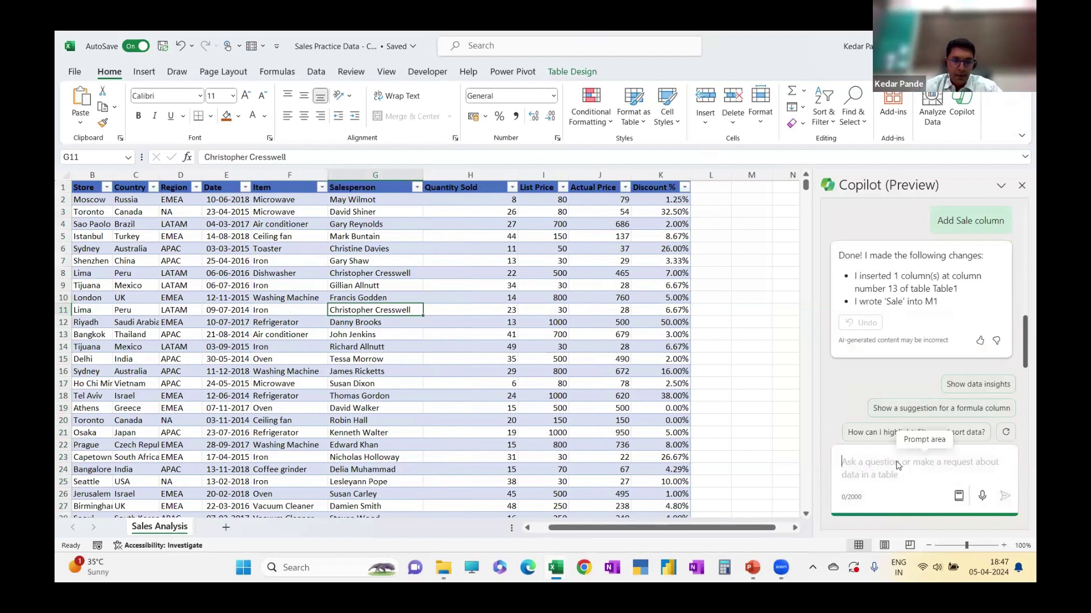
{"action": "type", "text": "A"}
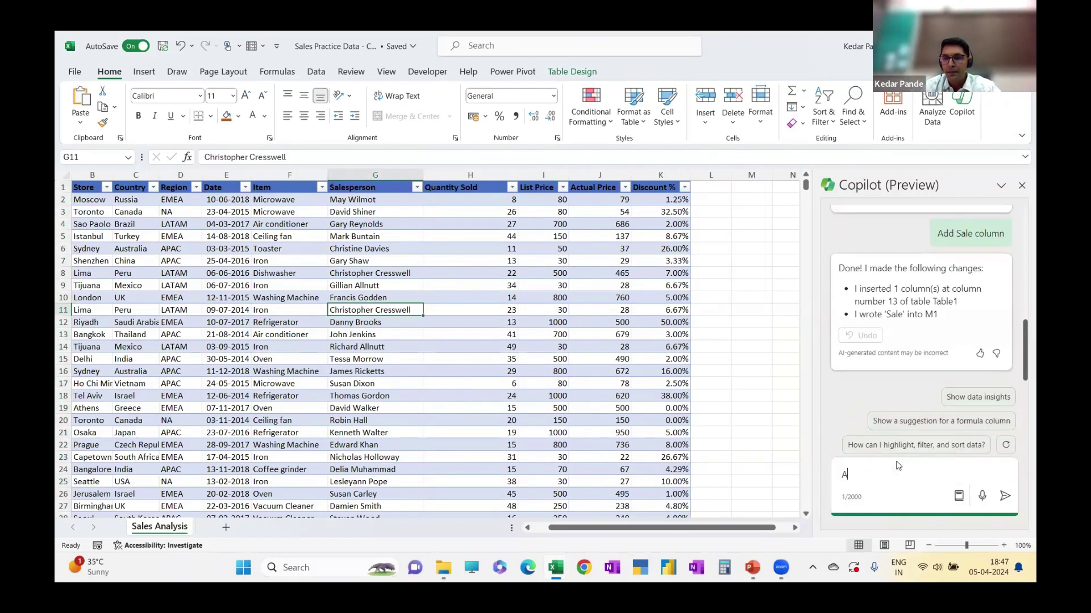
{"action": "type", "text": "dd a "}
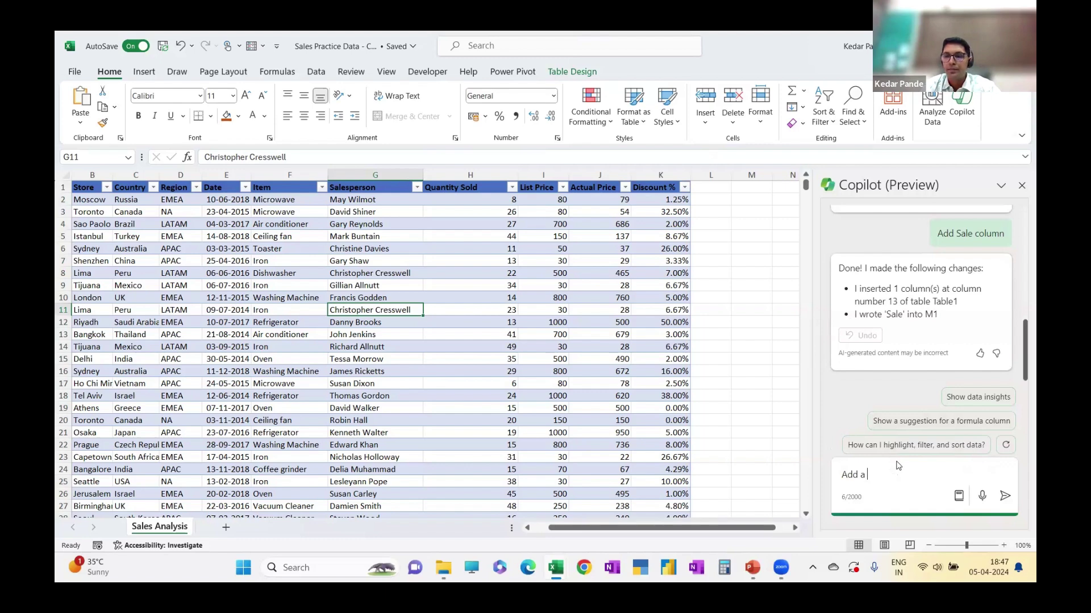
{"action": "type", "text": "sa"}
{"action": "key", "text": "BackSpace"}
{"action": "key", "text": "BackSpace"}
{"action": "key", "text": "BackSpace"}
{"action": "type", "text": "a c"}
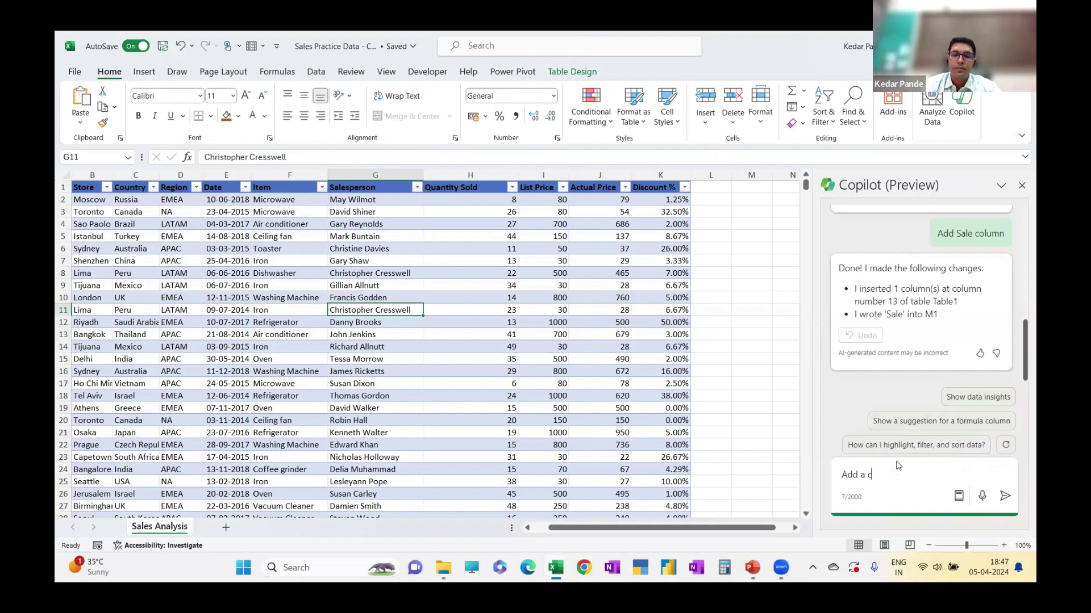
{"action": "type", "text": "olumn sh"}
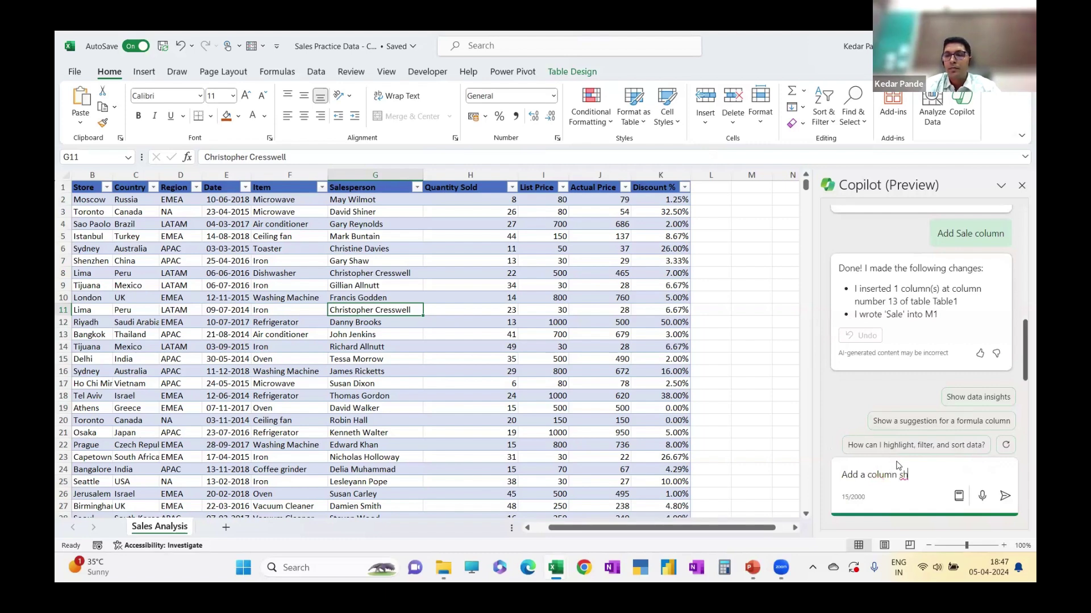
{"action": "type", "text": "owing sal"}
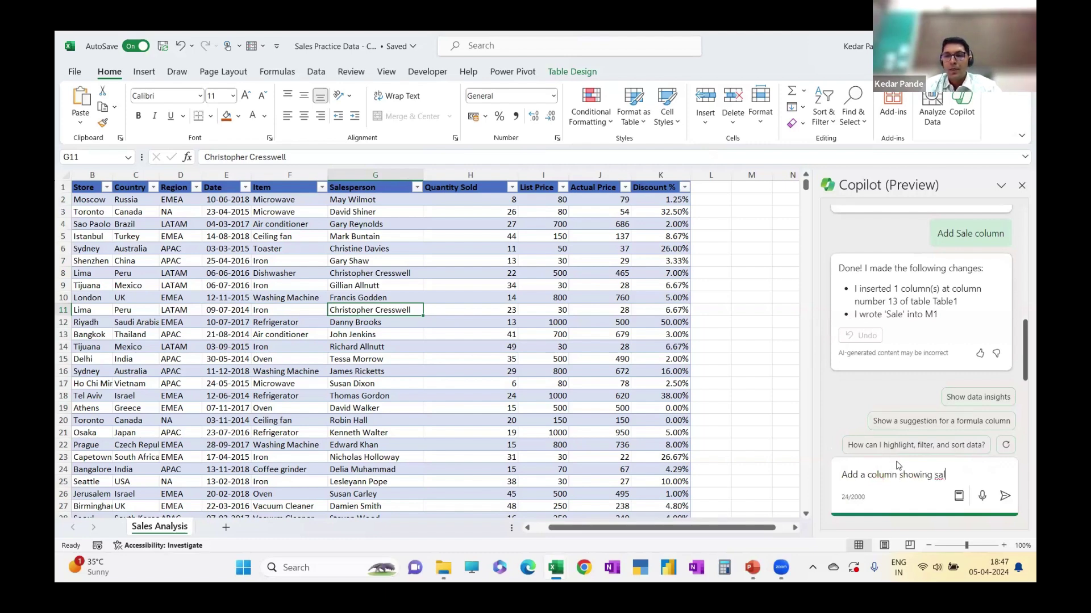
{"action": "type", "text": "es"}
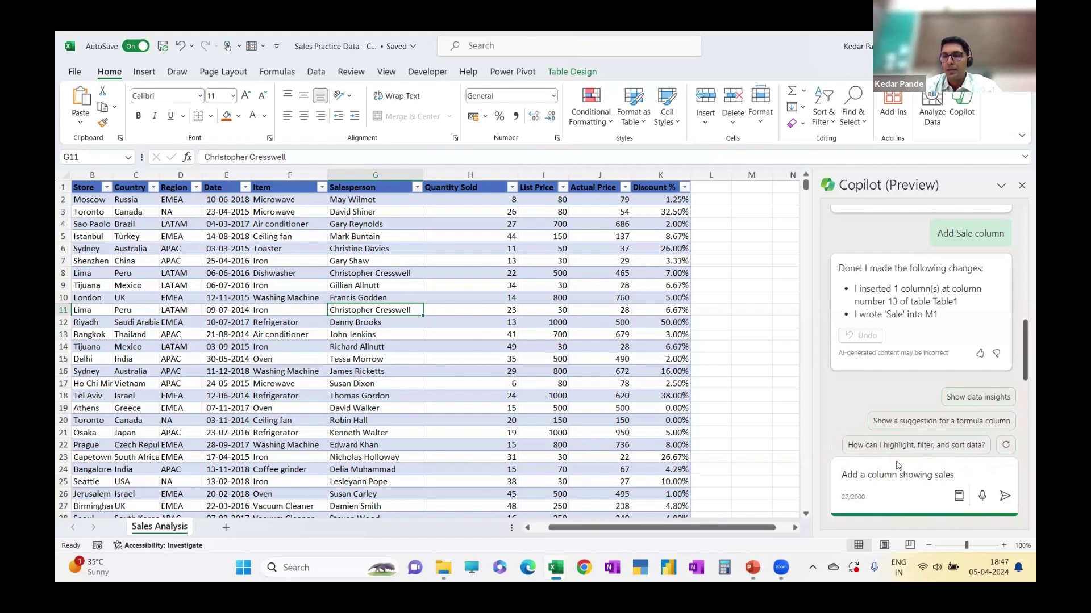
{"action": "key", "text": "Return"}
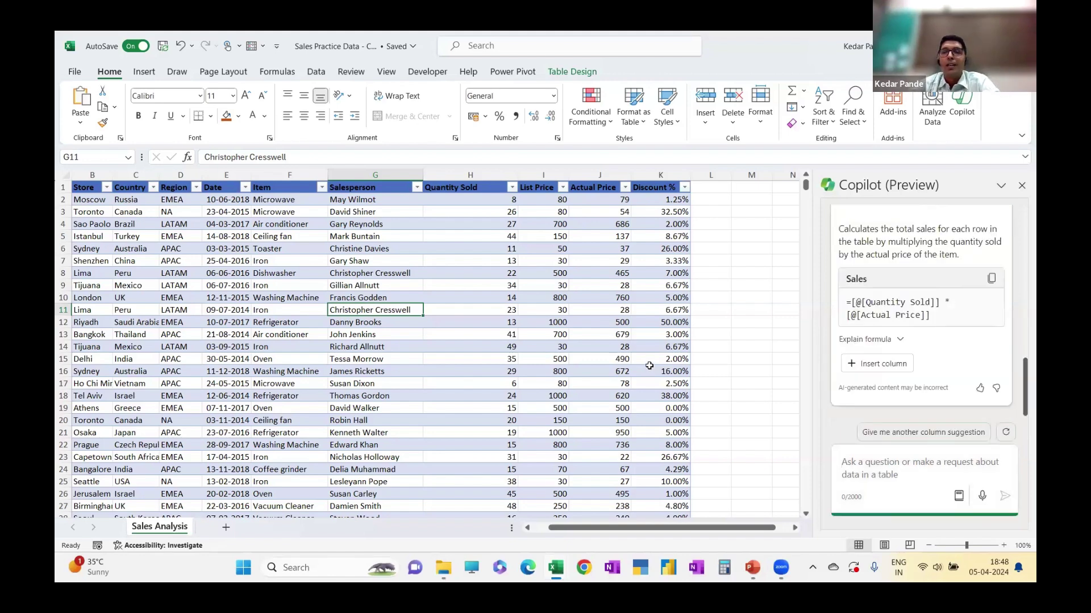
{"action": "left_click", "coordinate": [893, 367]}
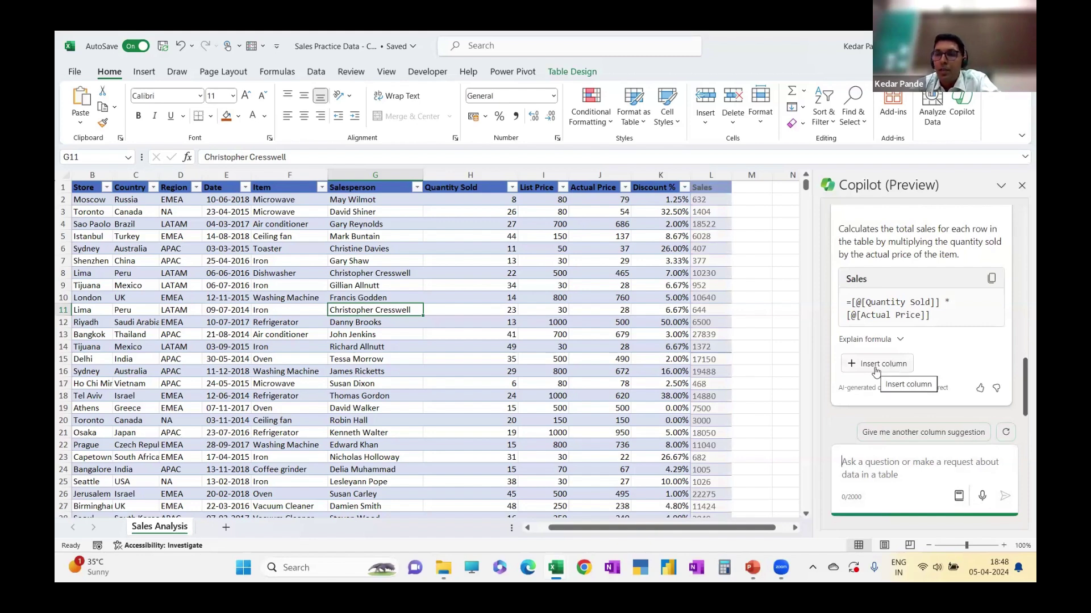
{"action": "left_click", "coordinate": [876, 364]}
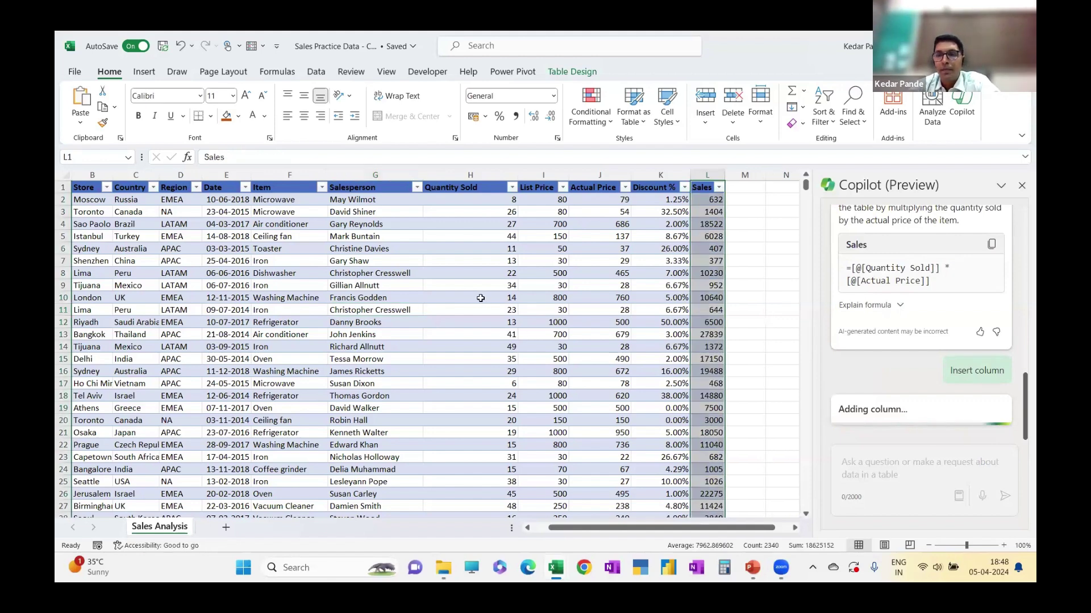
- Look over the other open sales practice workbook with the Dashboard sheet and return to the practice workbook
{"action": "left_click", "coordinate": [530, 332]}
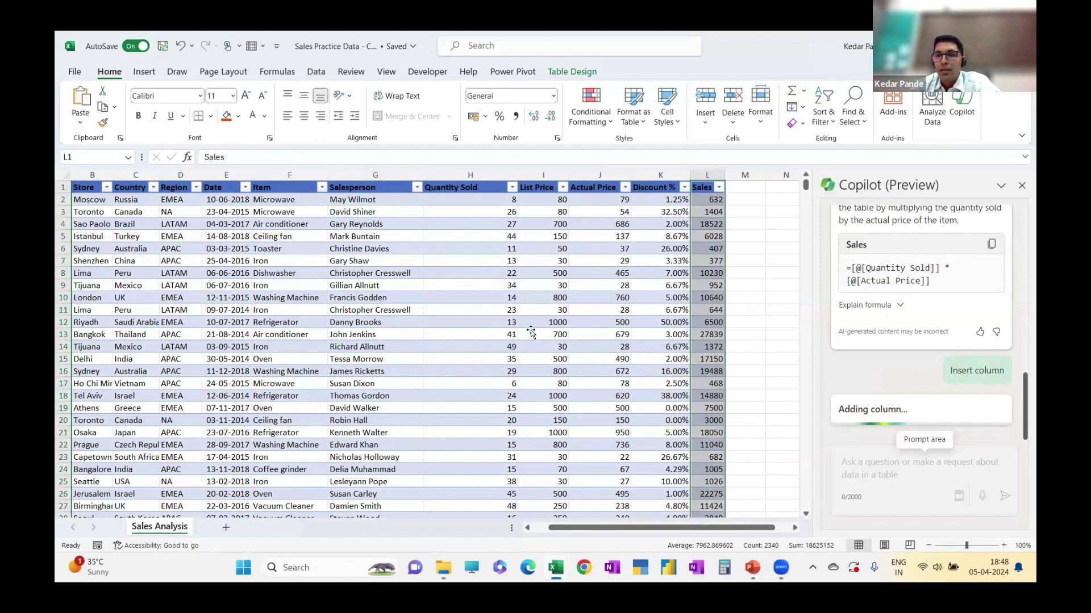
{"action": "left_click", "coordinate": [863, 469]}
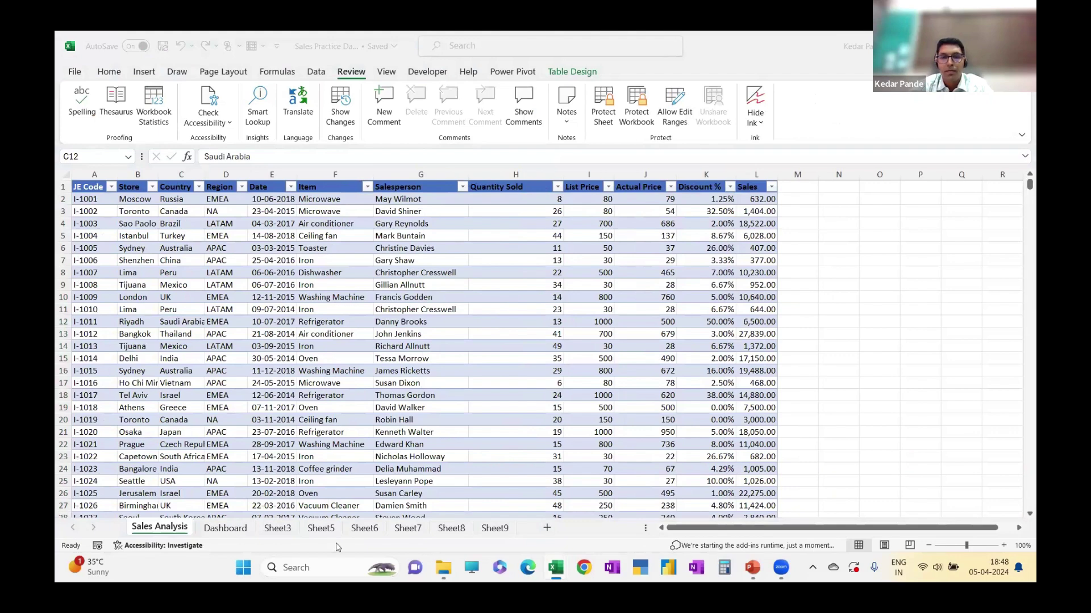
{"action": "left_click", "coordinate": [247, 540]}
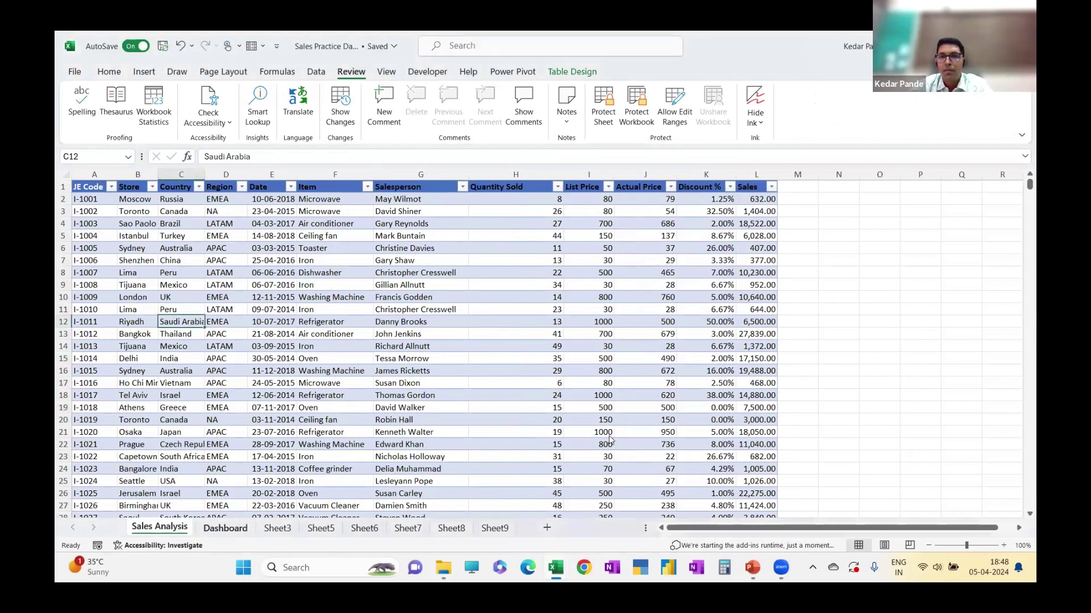
{"action": "key", "text": "alt+Tab"}
{"action": "key", "text": "alt+Tab"}
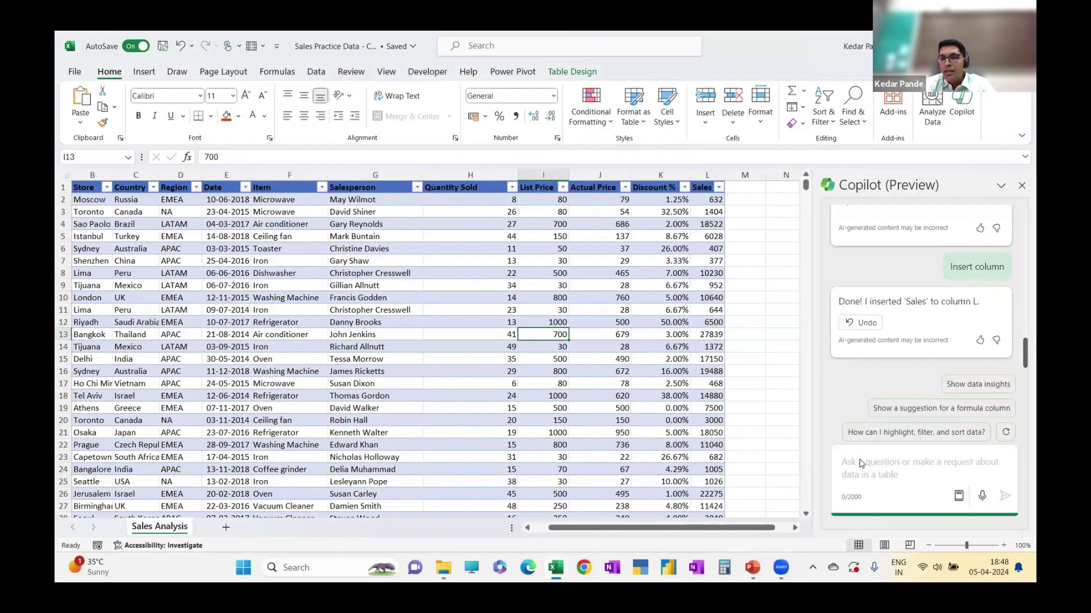
- Send Copilot the prompt "Sales by Region in a column chart" and add the suggested chart to a new sheet
{"action": "type", "text": "Sales b"}
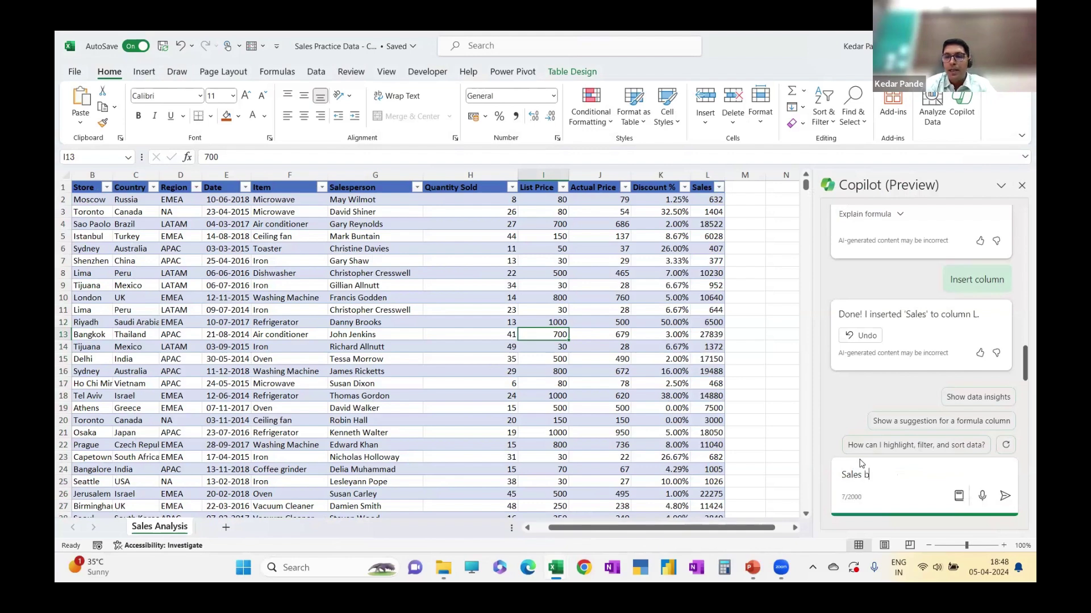
{"action": "type", "text": "y Regio"}
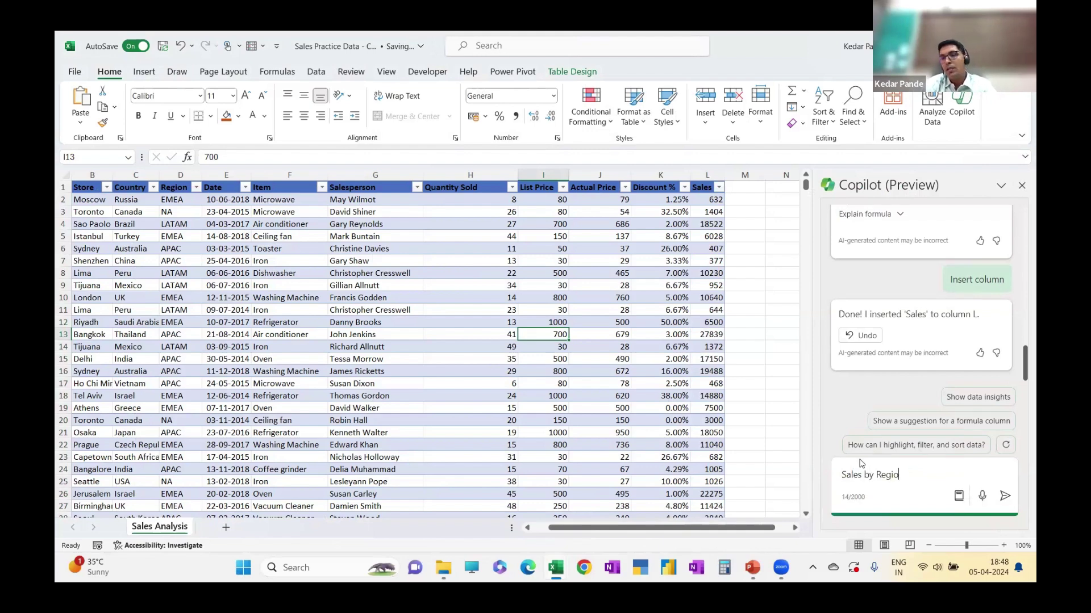
{"action": "type", "text": "n in a"}
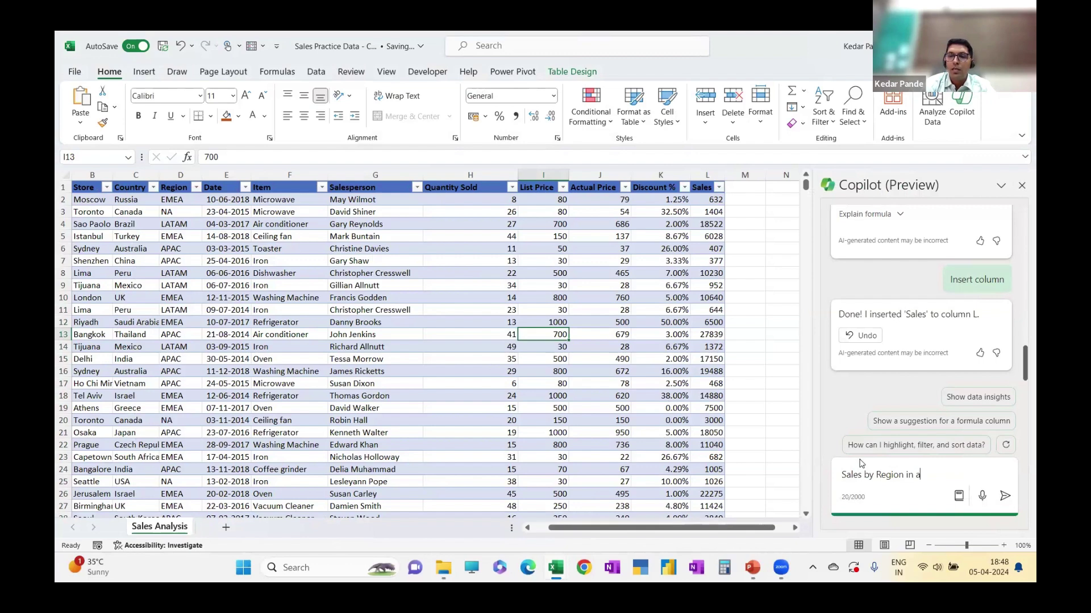
{"action": "type", "text": " colu"}
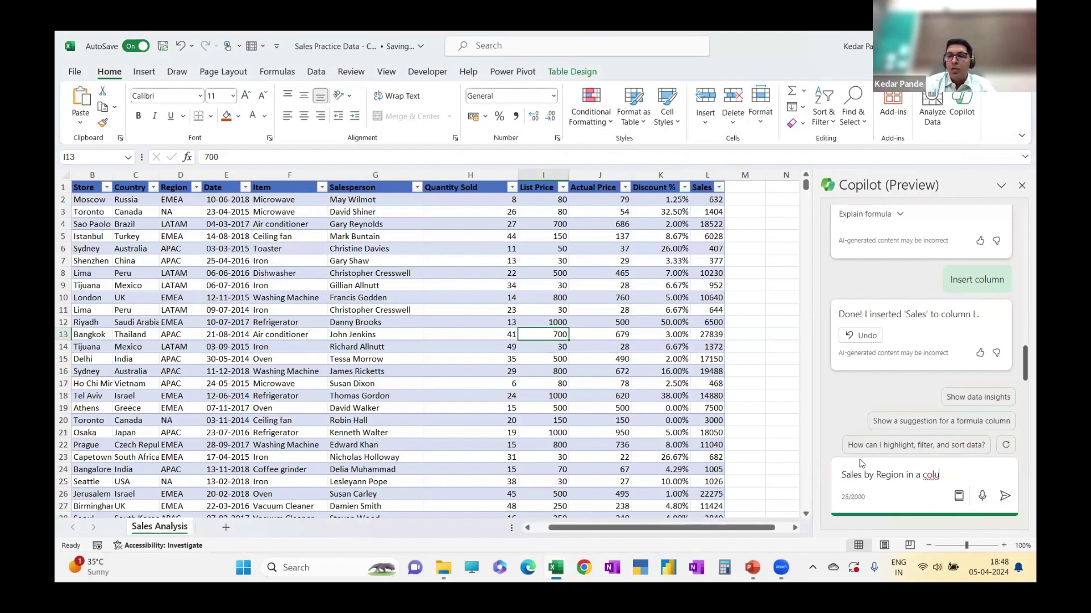
{"action": "type", "text": "mn cha"}
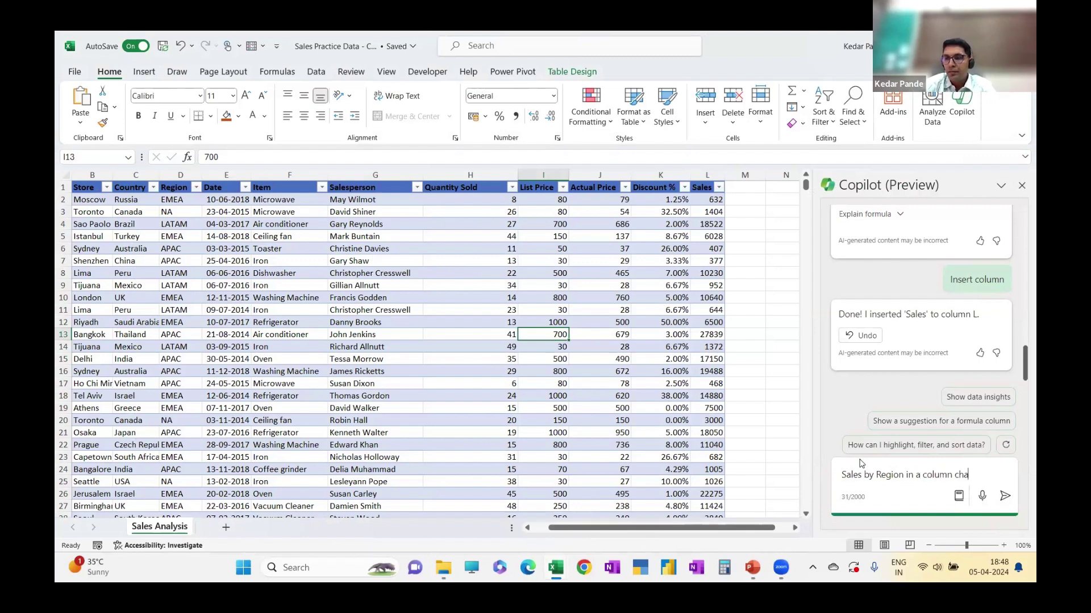
{"action": "type", "text": "rt"}
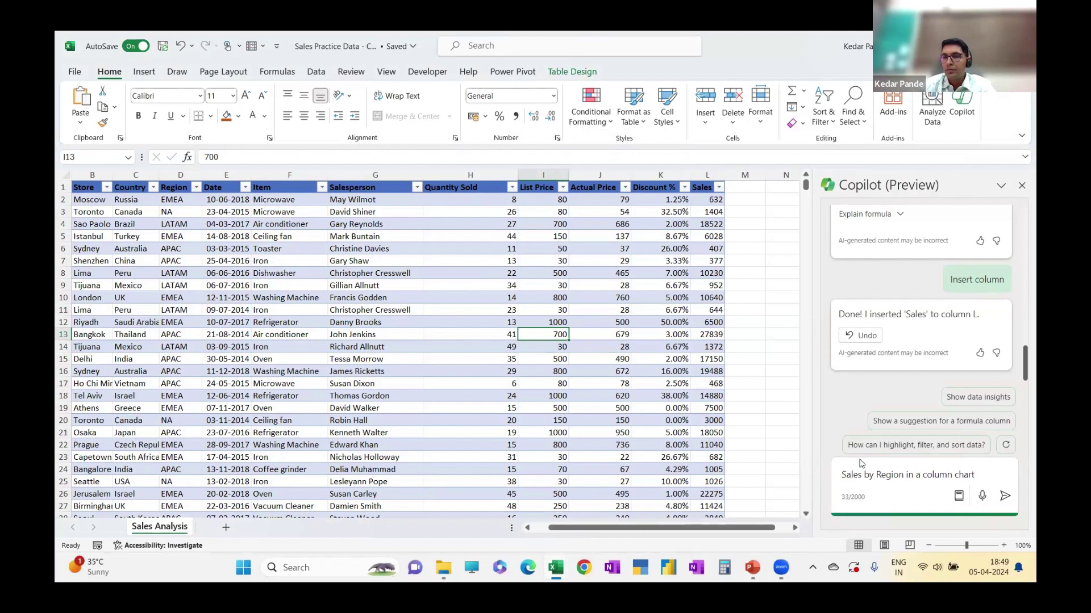
{"action": "key", "text": "Return"}
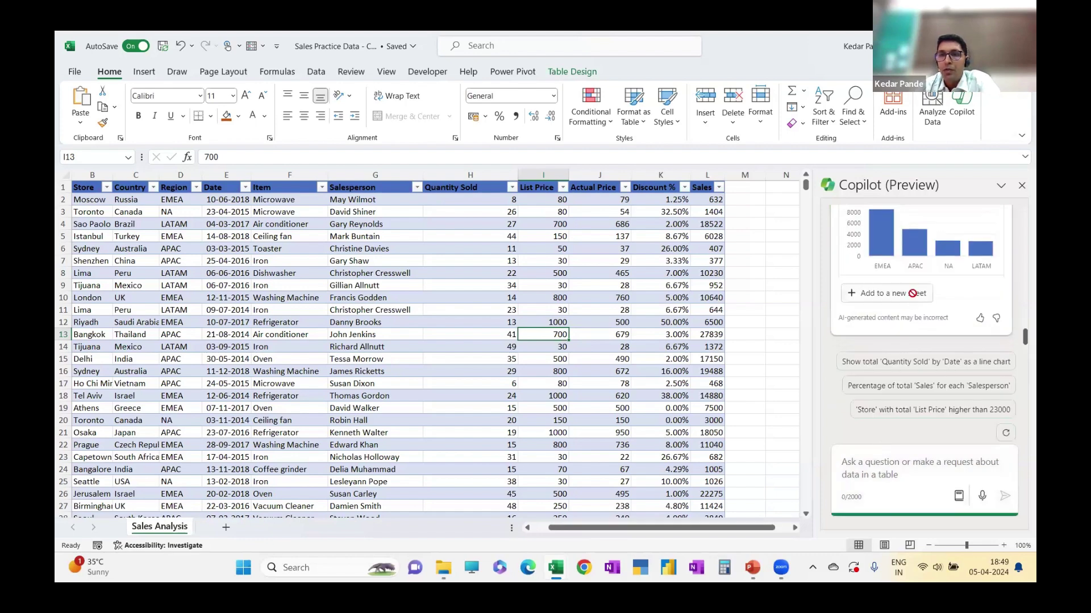
{"action": "left_click", "coordinate": [912, 293]}
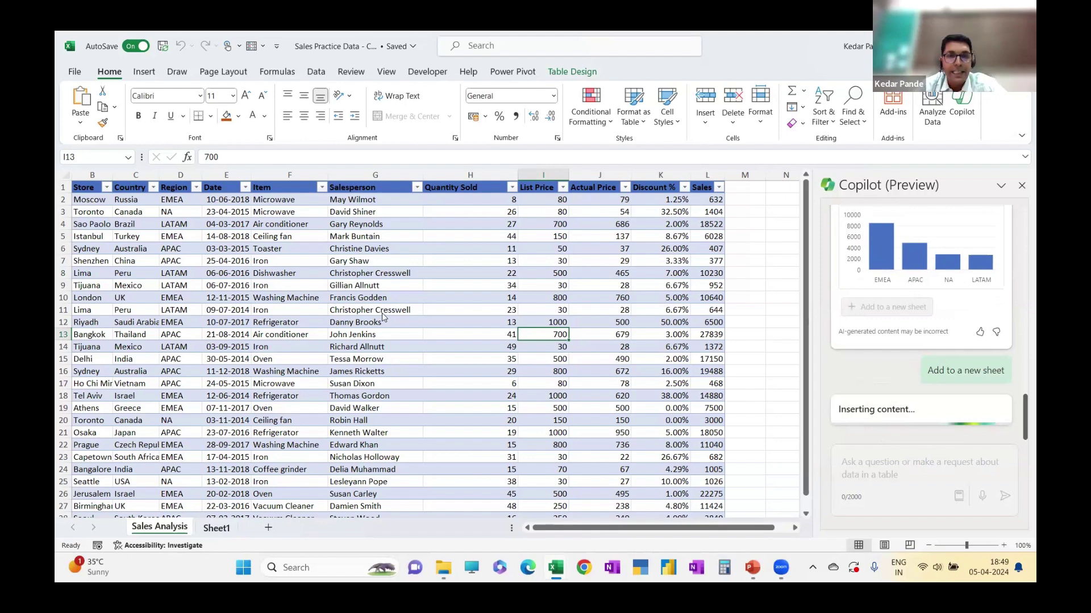
- Add another worksheet and name it Dash Board
{"action": "left_click", "coordinate": [269, 528]}
{"action": "double_click", "coordinate": [272, 525]}
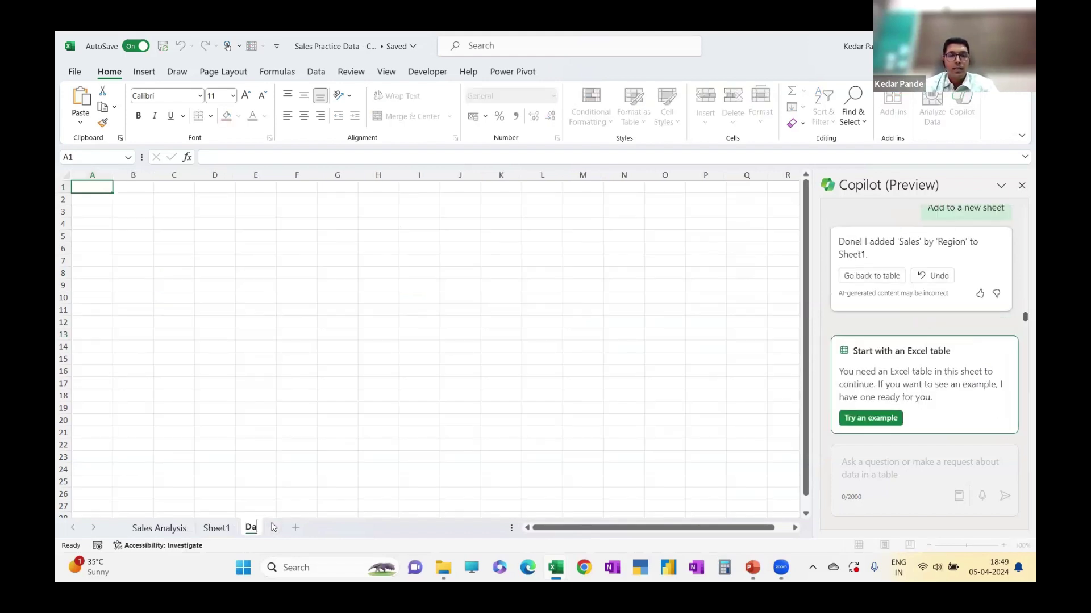
{"action": "type", "text": "Dash Board"}
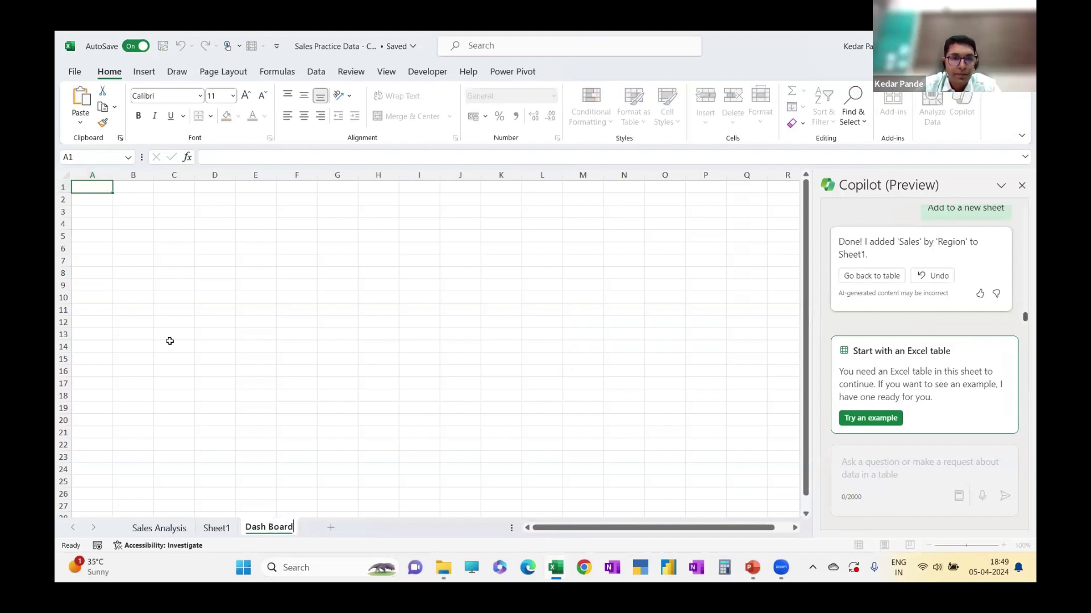
{"action": "key", "text": "Return"}
{"action": "left_click", "coordinate": [174, 297]}
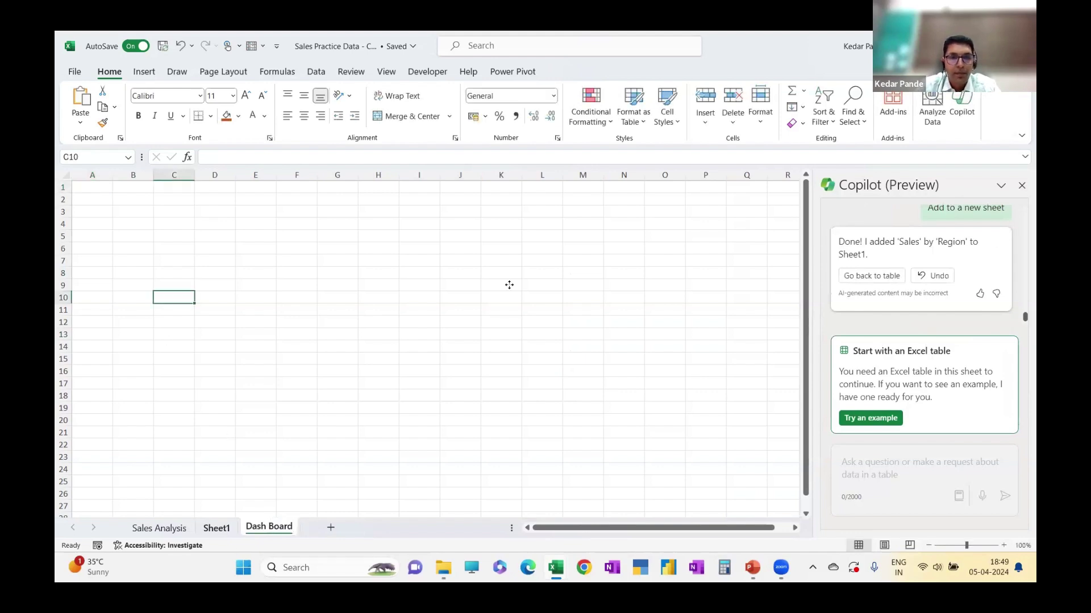
- Move the 'Sales' by 'Region' chart from Sheet1 to cell B6 of the Dash Board sheet
{"action": "key", "text": "ctrl+Page_Up"}
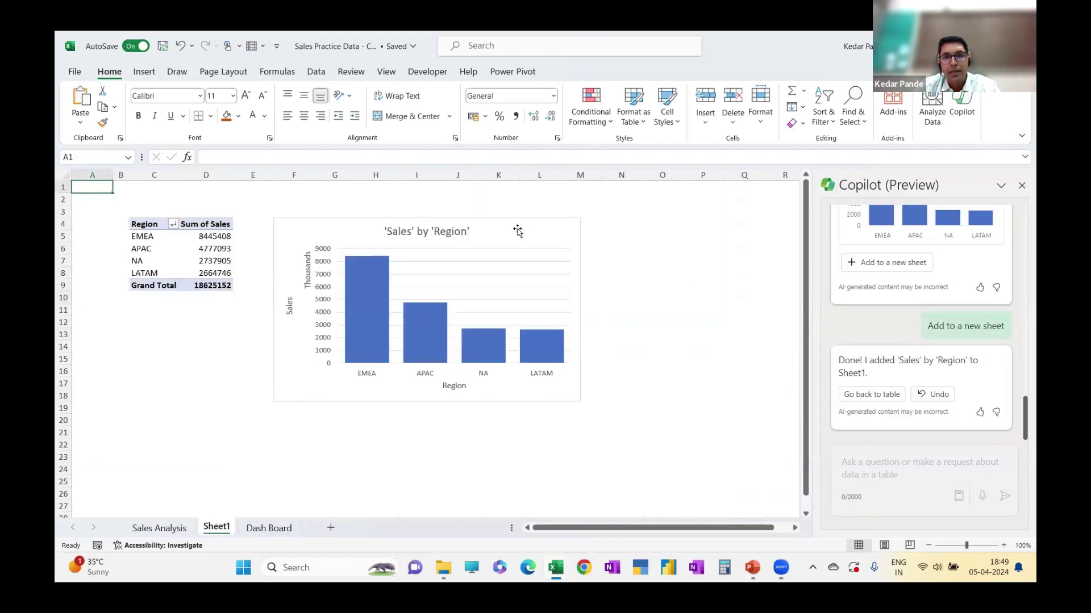
{"action": "left_click", "coordinate": [269, 528]}
{"action": "left_click", "coordinate": [151, 249]}
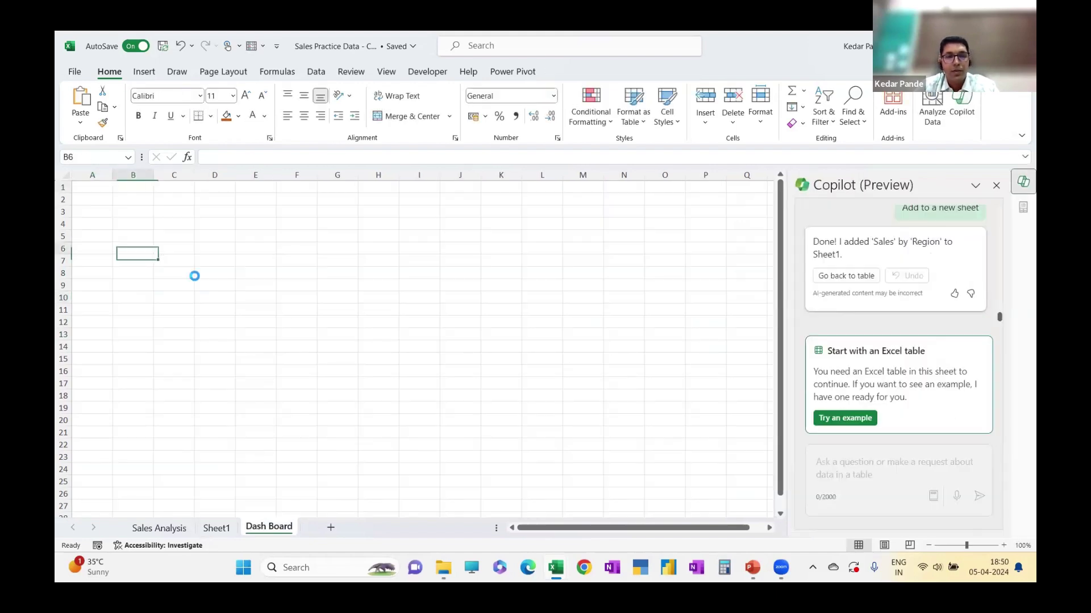
{"action": "key", "text": "ctrl+v"}
{"action": "key", "text": "Escape"}
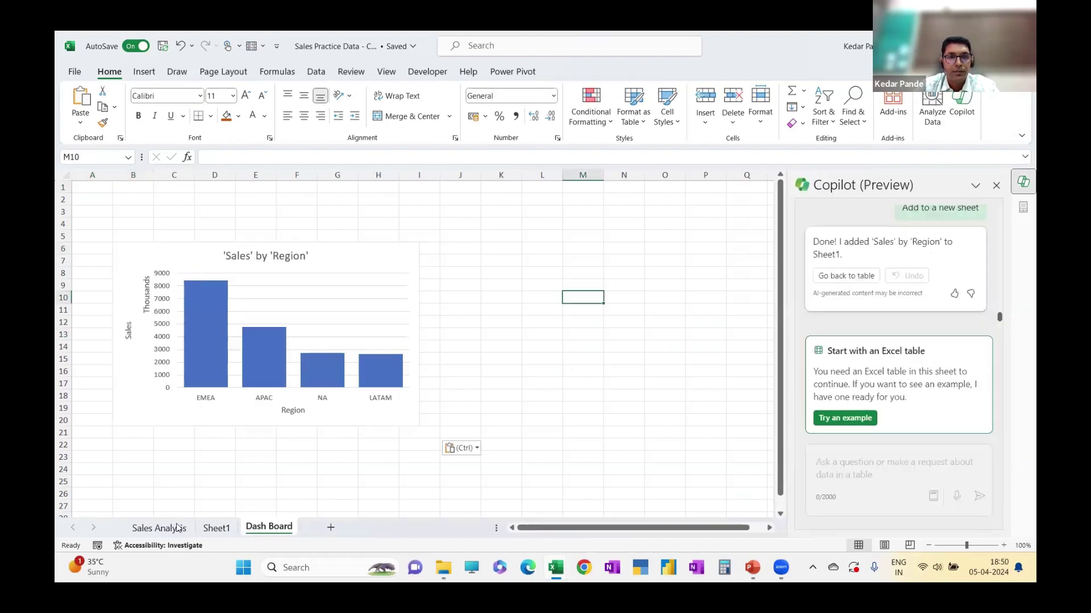
- Return to the Sales Analysis sheet and select a cell inside the table so Copilot accepts prompts
{"action": "left_click", "coordinate": [177, 528]}
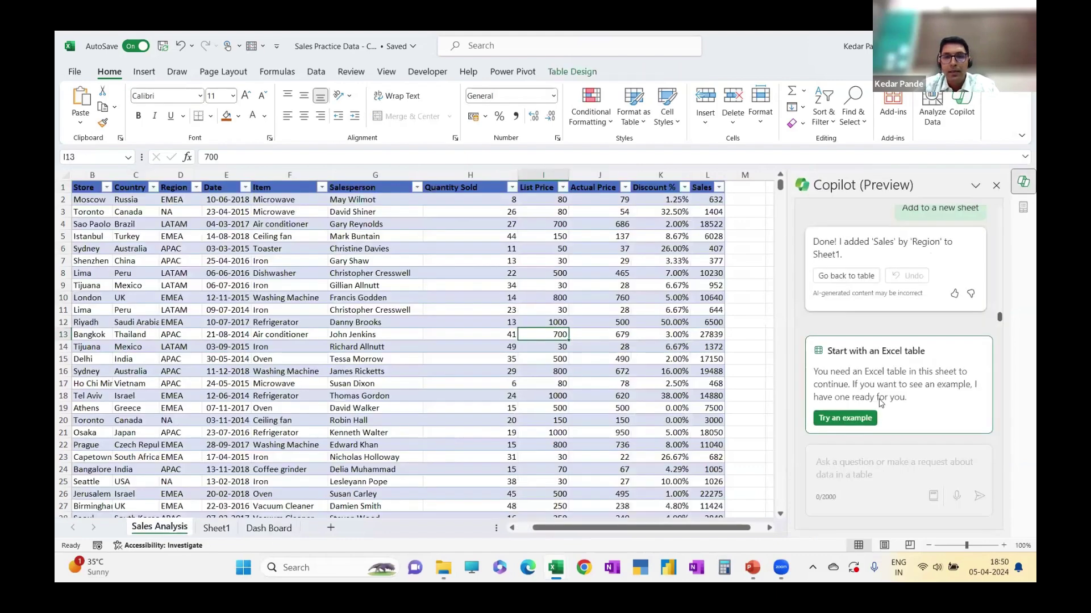
{"action": "key", "text": "Down"}
{"action": "key", "text": "Down"}
{"action": "key", "text": "Down"}
{"action": "key", "text": "Left"}
{"action": "left_click", "coordinate": [861, 465]}
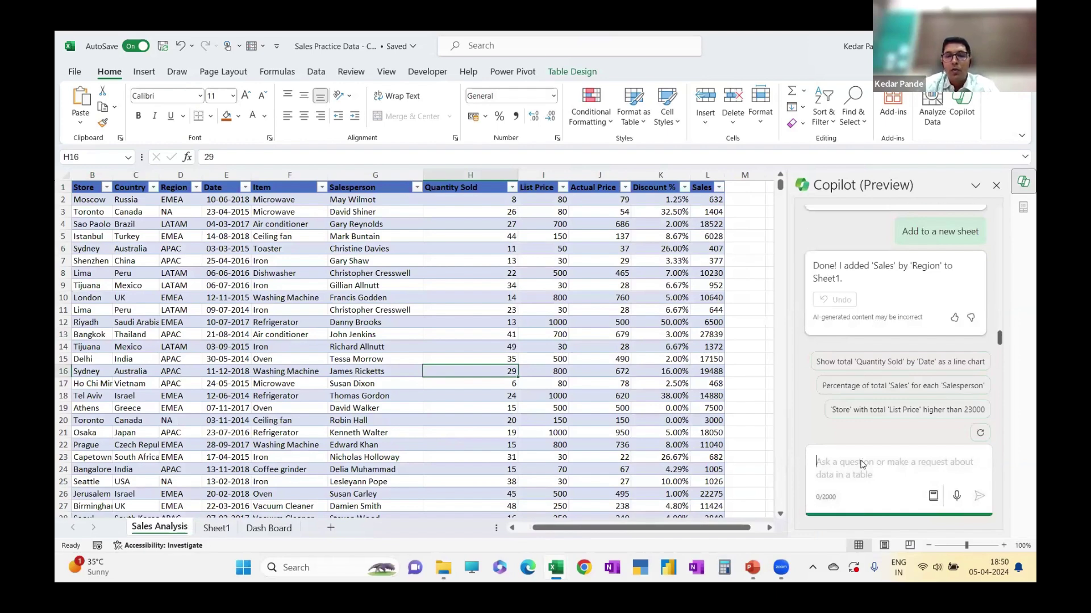
{"action": "left_click", "coordinate": [282, 268]}
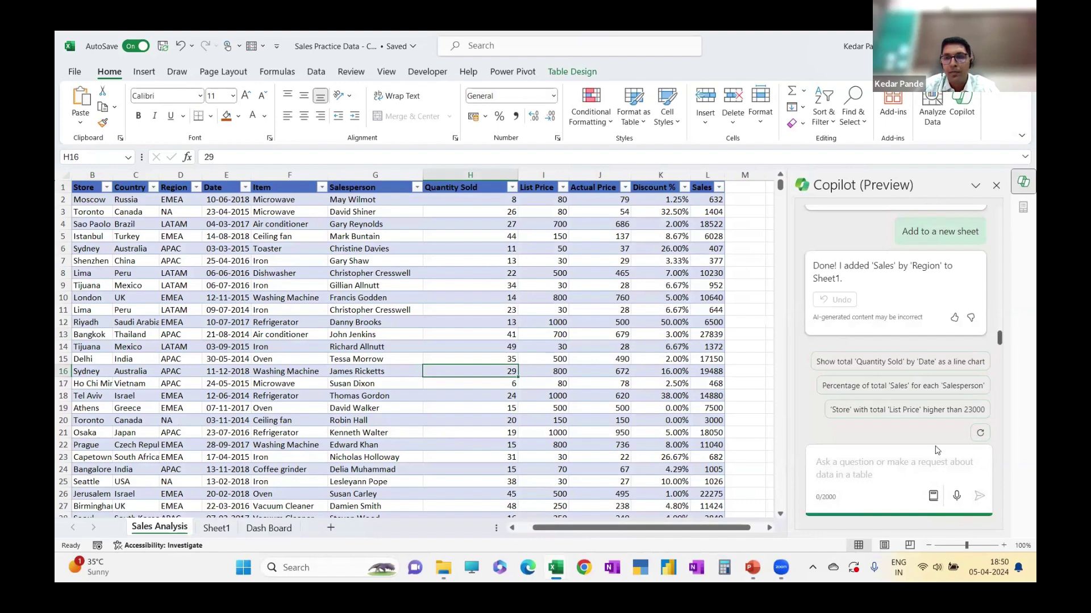
- Send Copilot the prompt "Sales by item in a column chart" and add the suggested chart to a new sheet
{"action": "left_click", "coordinate": [884, 465]}
{"action": "type", "text": "Sa"}
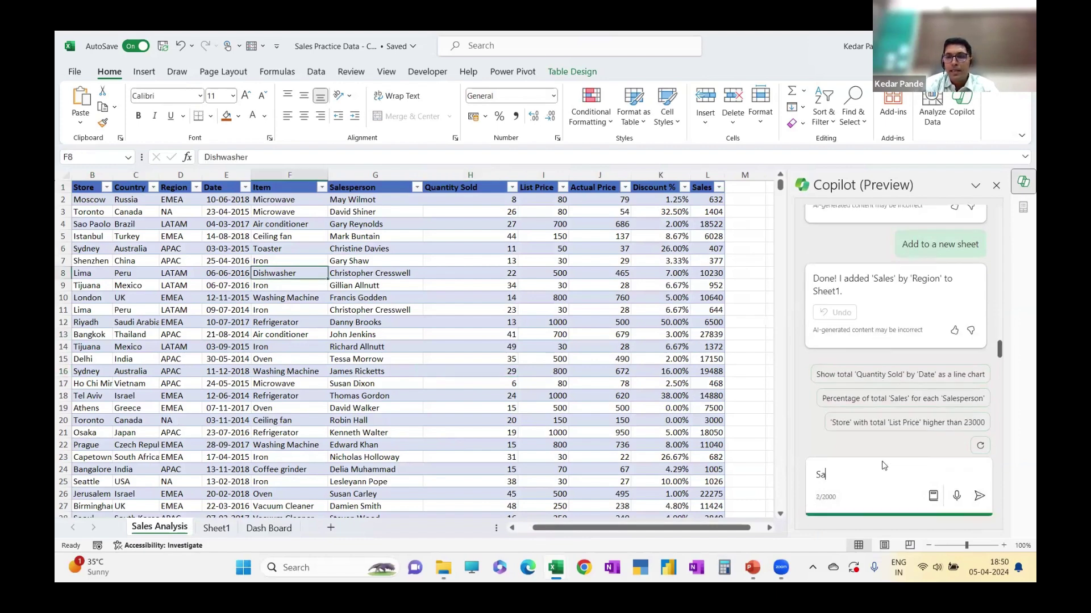
{"action": "type", "text": "les by"}
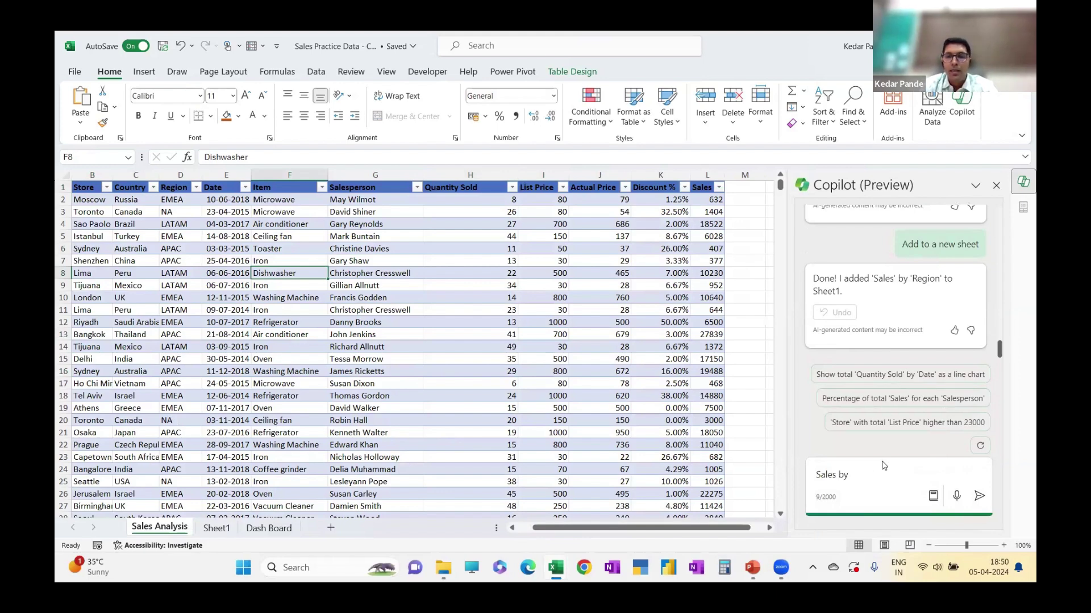
{"action": "type", "text": " item"}
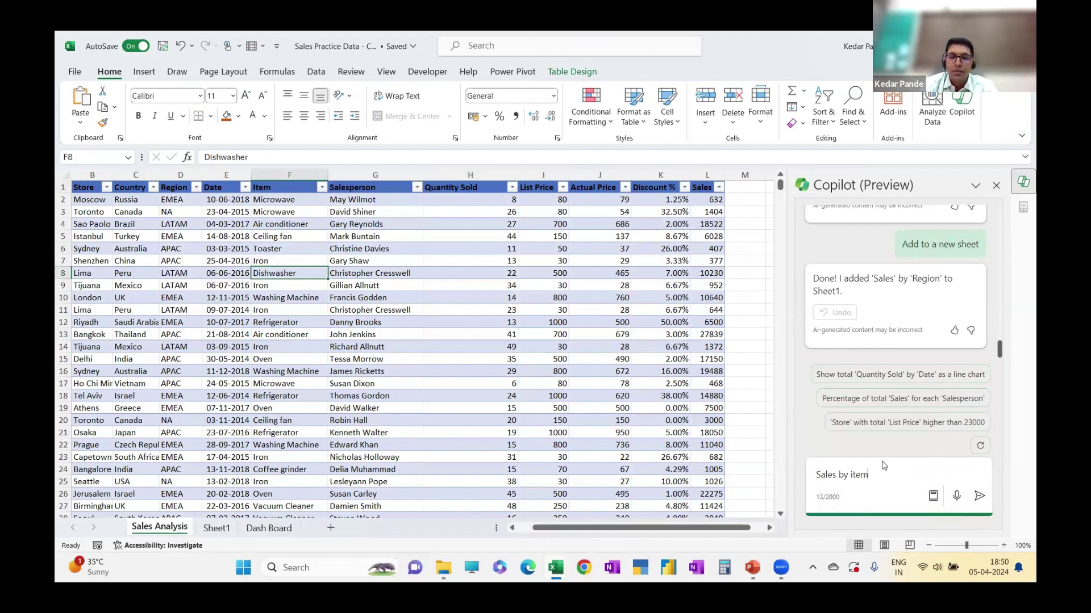
{"action": "type", "text": " i"}
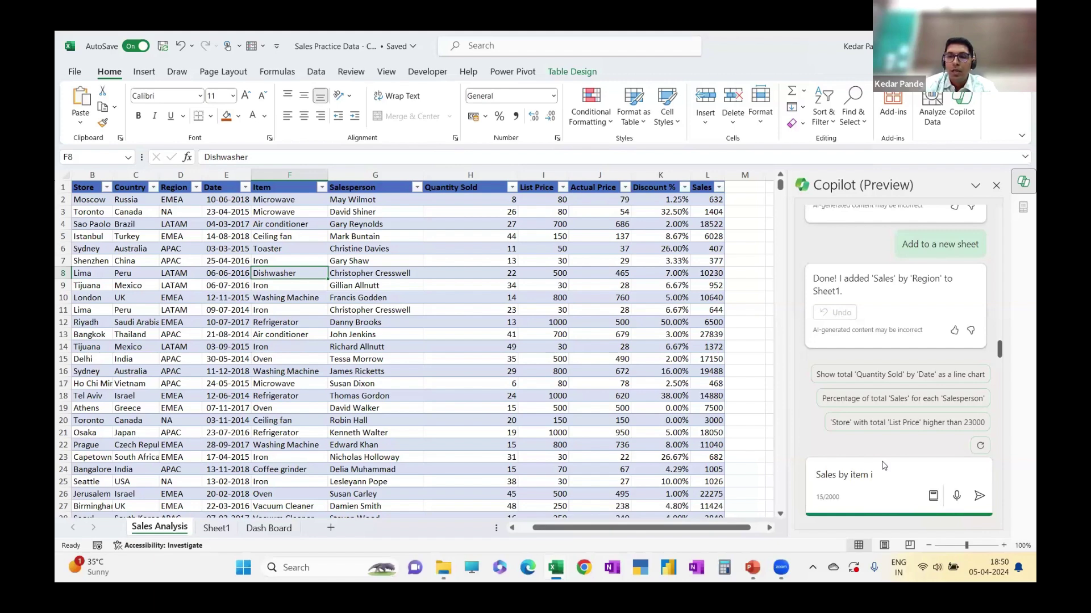
{"action": "key", "text": "BackSpace"}
{"action": "key", "text": "BackSpace"}
{"action": "key", "text": "BackSpace"}
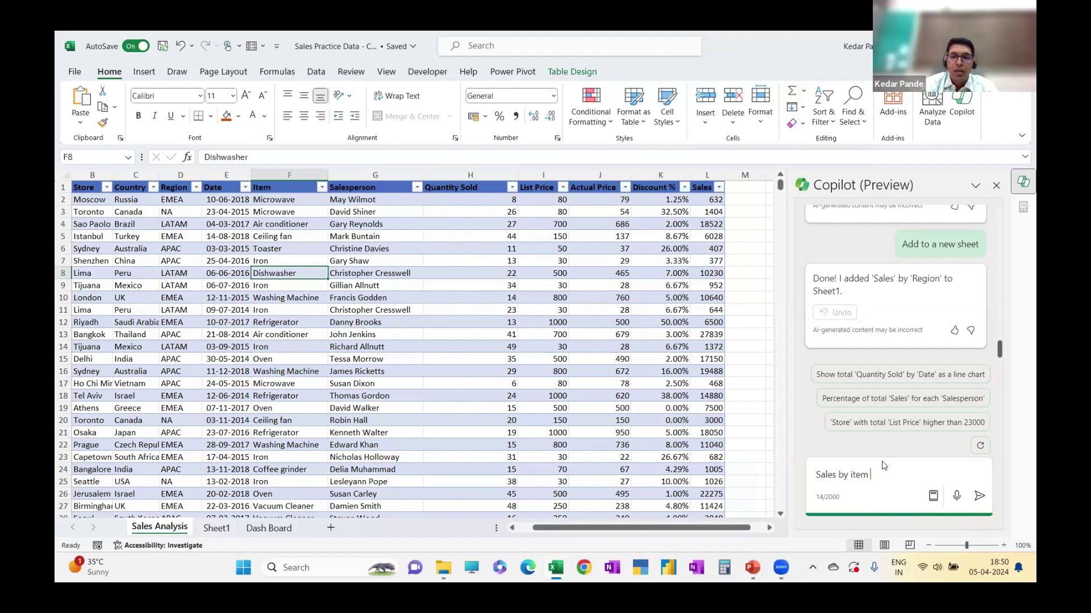
{"action": "type", "text": "in a c"}
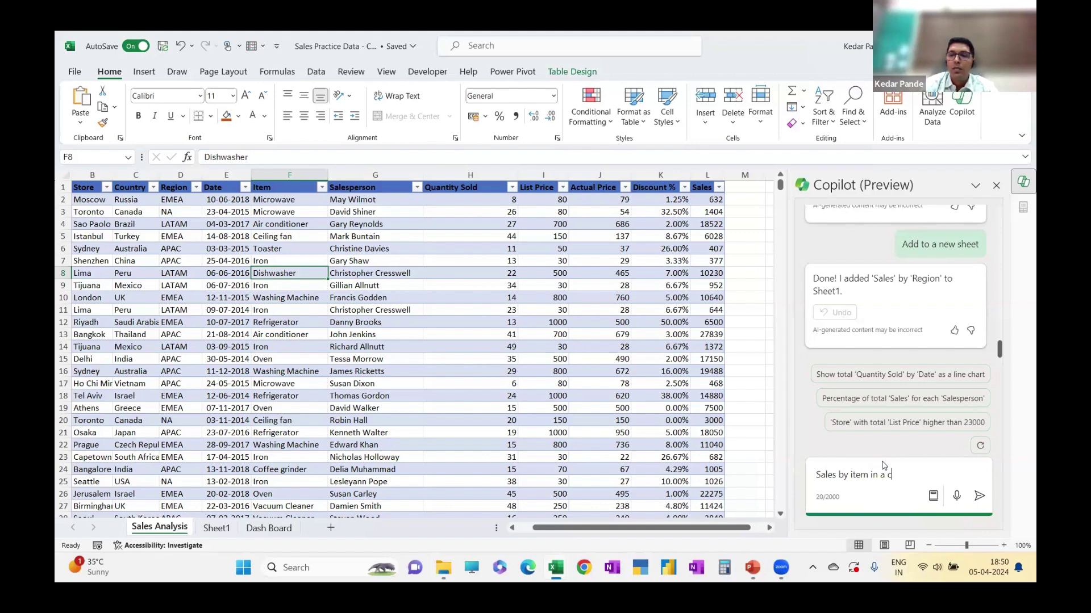
{"action": "type", "text": "olumn chart"}
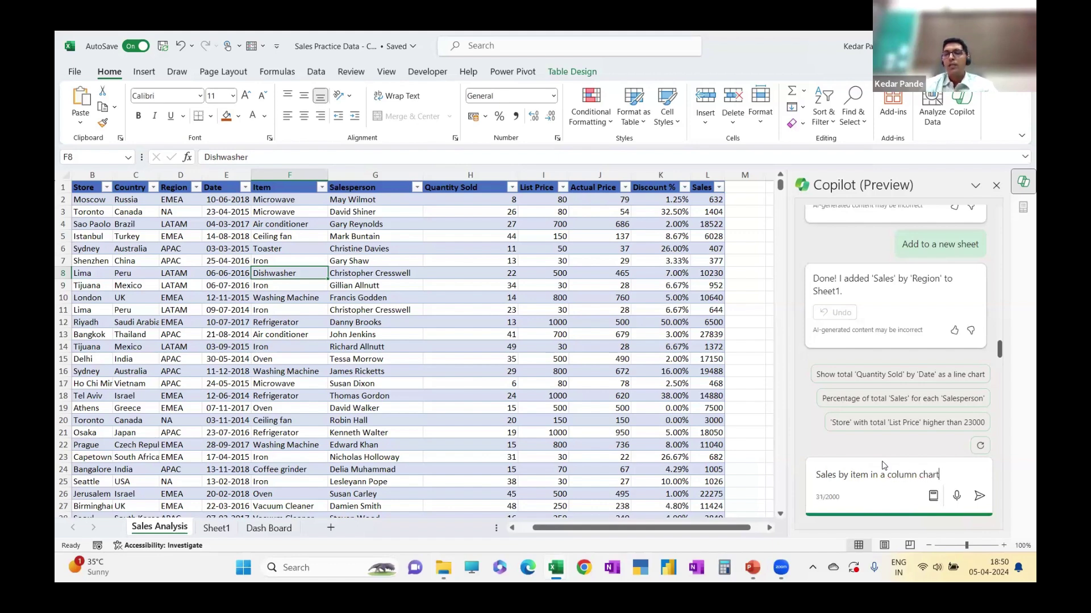
{"action": "key", "text": "Return"}
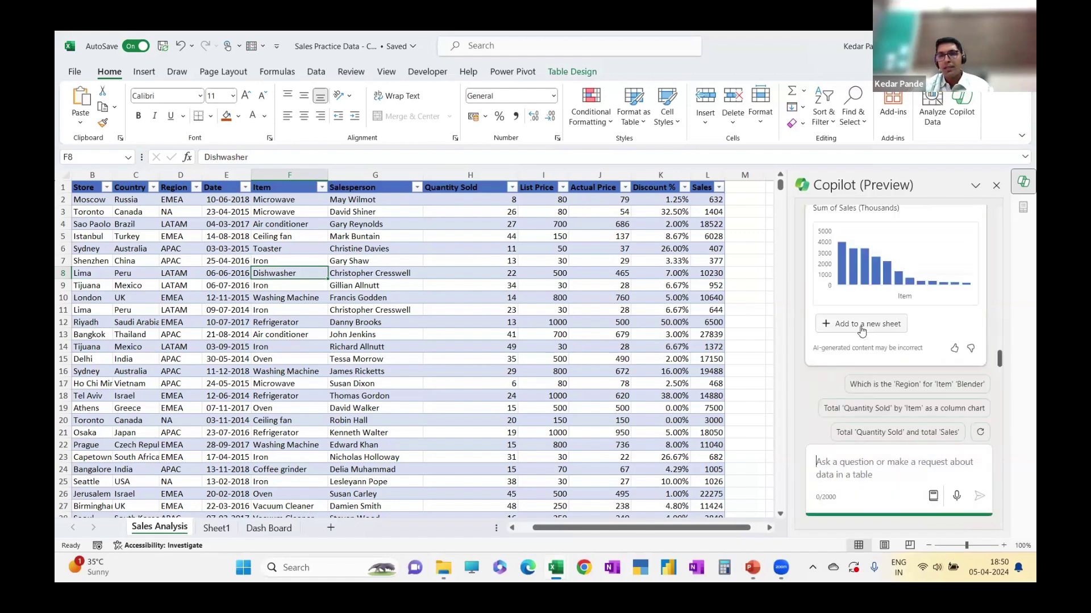
{"action": "left_click", "coordinate": [862, 325]}
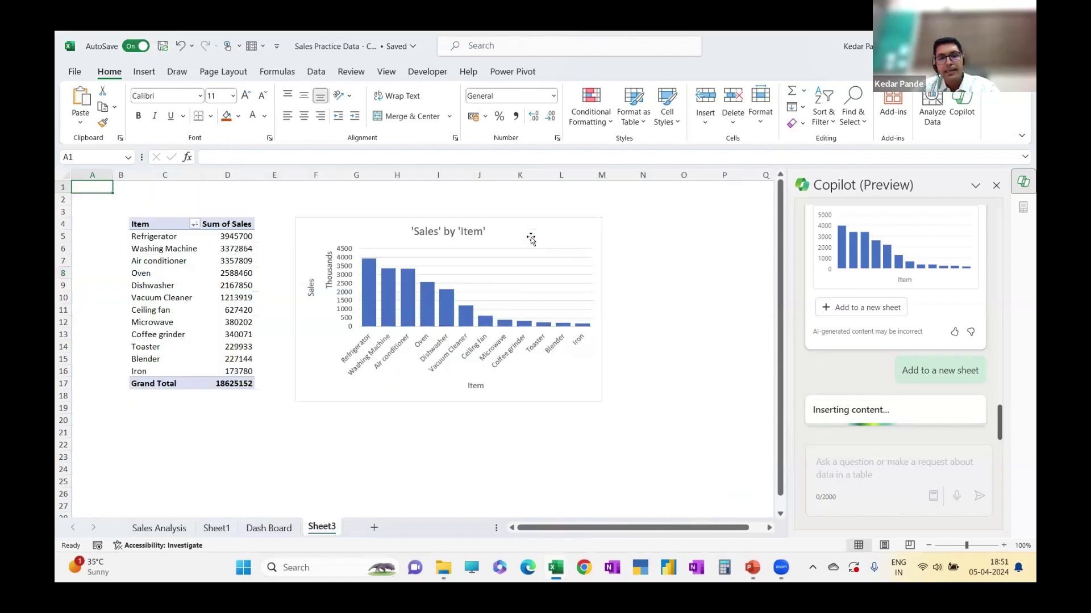
- Place the 'Sales' by 'Item' chart from Sheet3 at cell K6 of the Dash Board sheet
{"action": "left_click", "coordinate": [262, 527]}
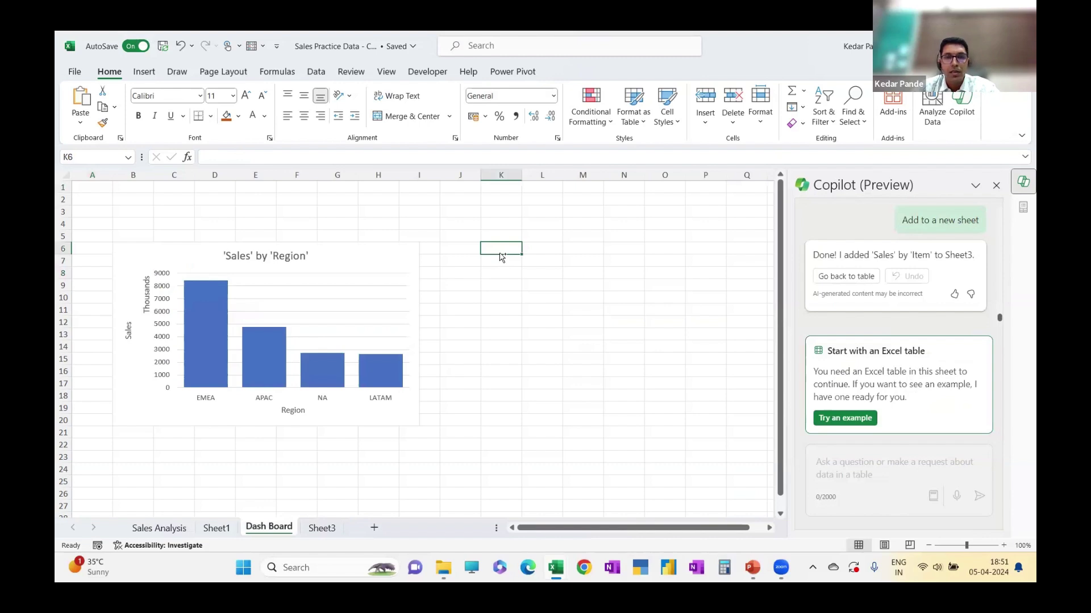
{"action": "key", "text": "ctrl+v"}
{"action": "left_click", "coordinate": [420, 224]}
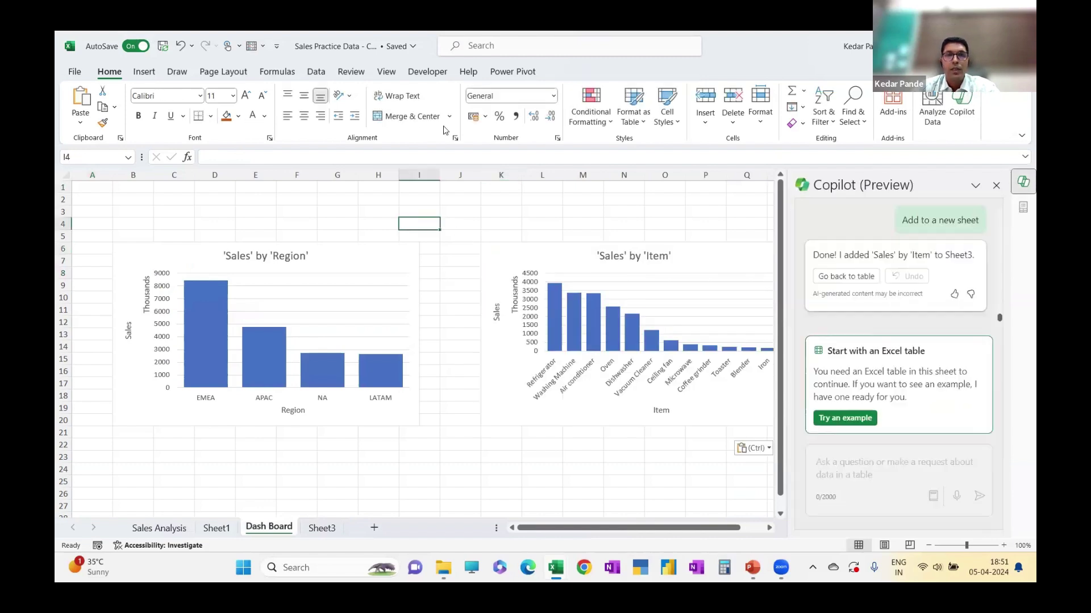
- Insert a Region slicer for the sales-by-region PivotTable on Sheet1
{"action": "left_click", "coordinate": [210, 528]}
{"action": "left_click", "coordinate": [199, 262]}
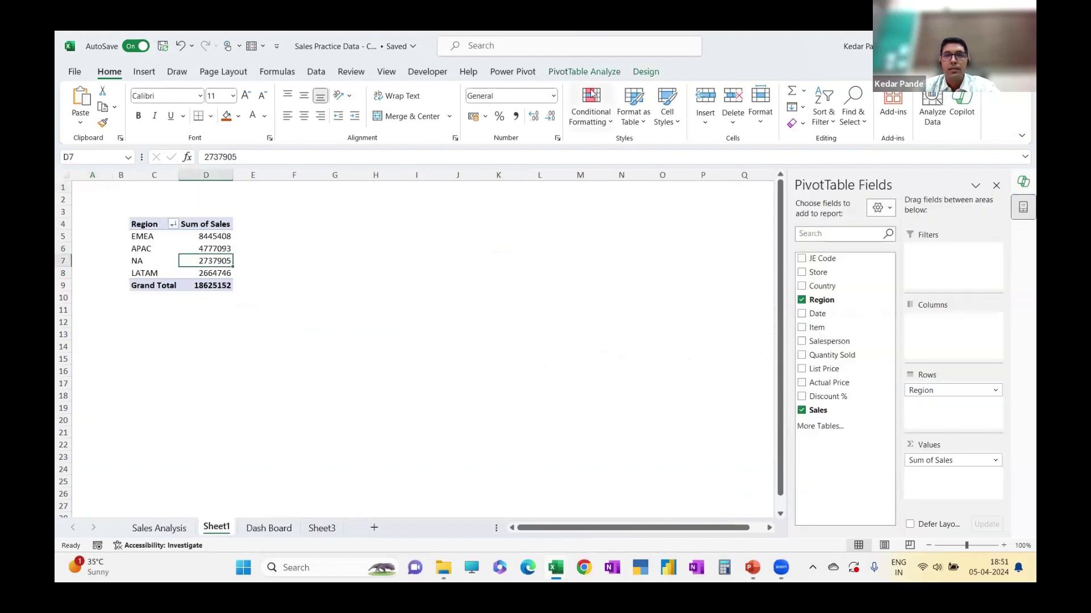
{"action": "scroll", "coordinate": [591, 94], "scroll_direction": "down", "scroll_amount": 8}
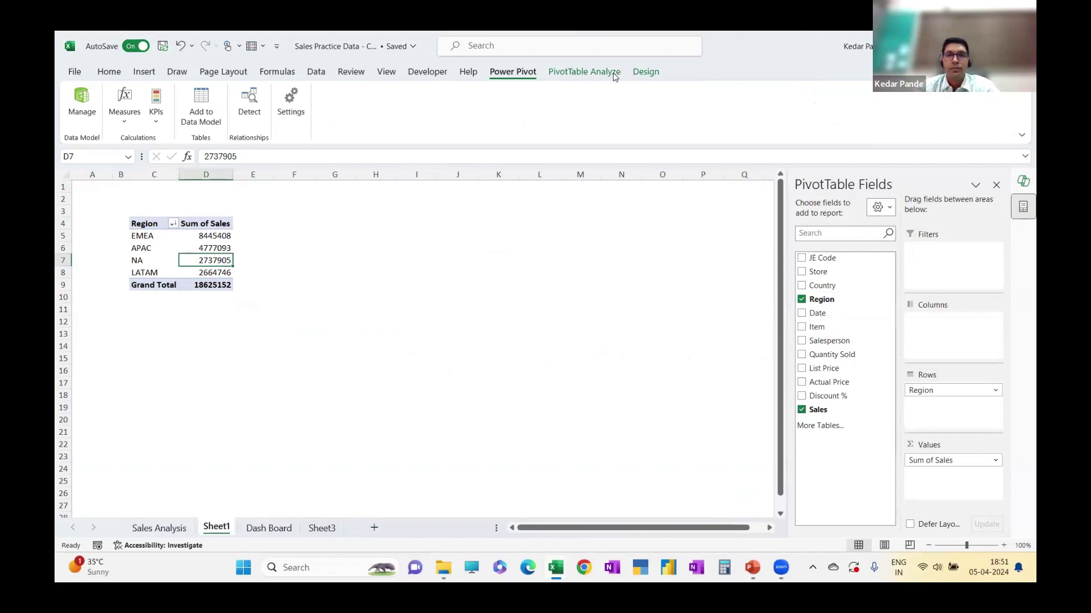
{"action": "left_click", "coordinate": [601, 72]}
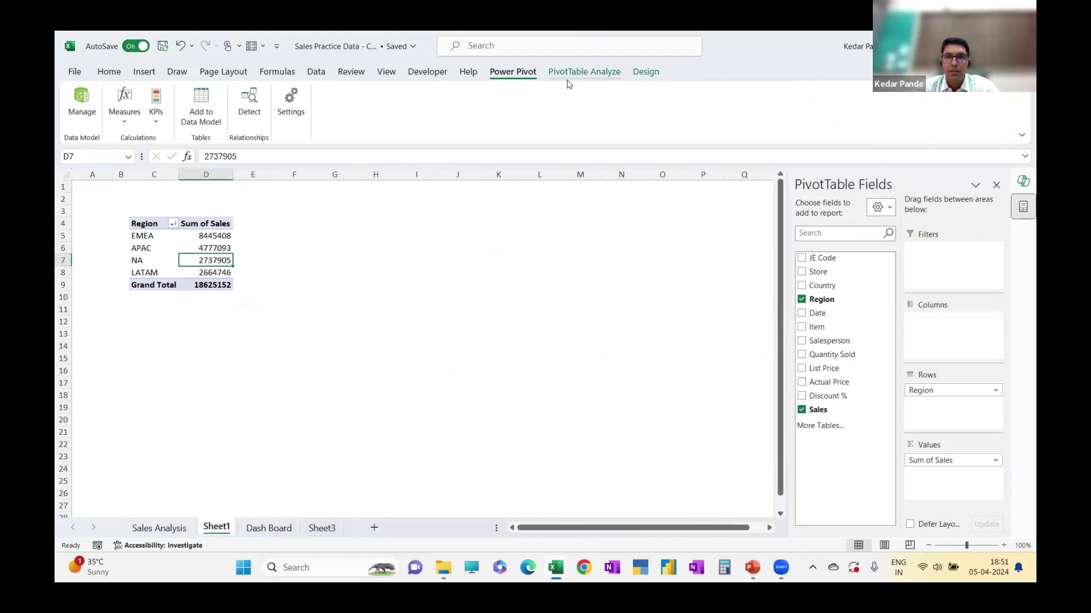
{"action": "left_click", "coordinate": [384, 116]}
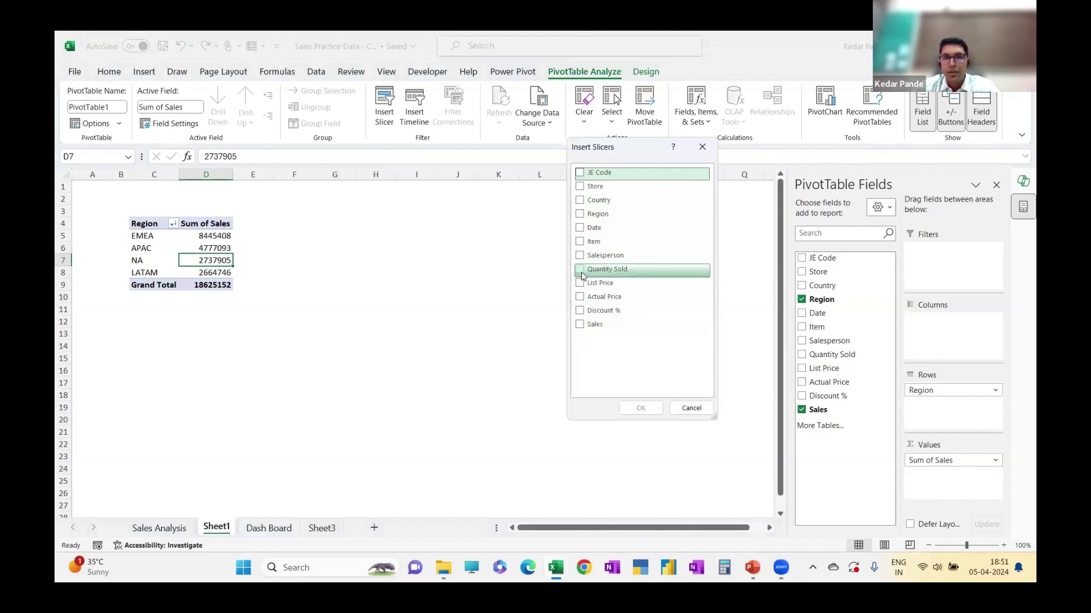
{"action": "left_click", "coordinate": [580, 215]}
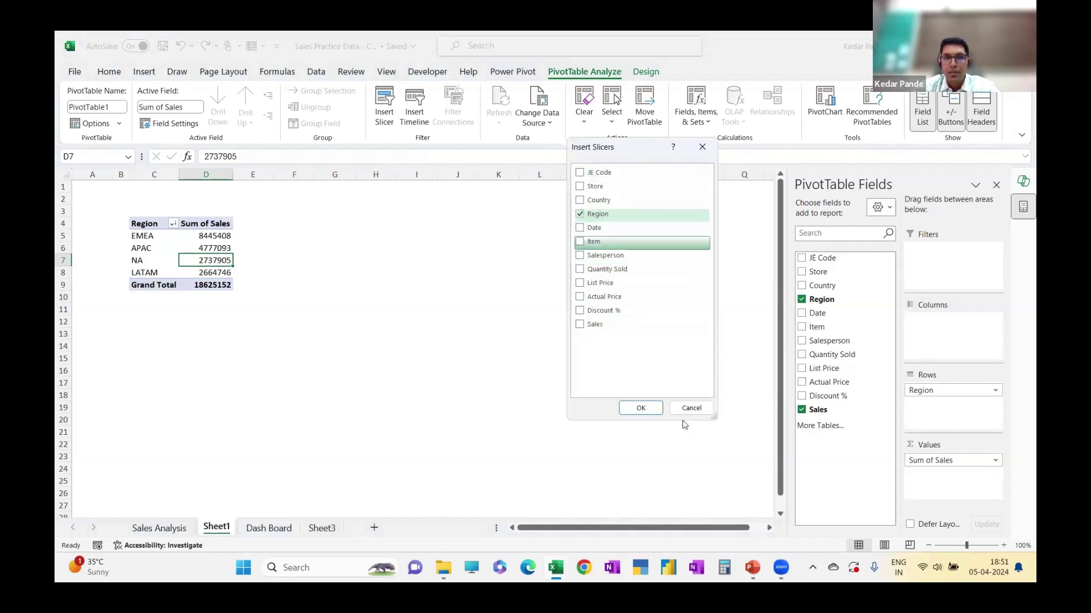
{"action": "left_click", "coordinate": [647, 407]}
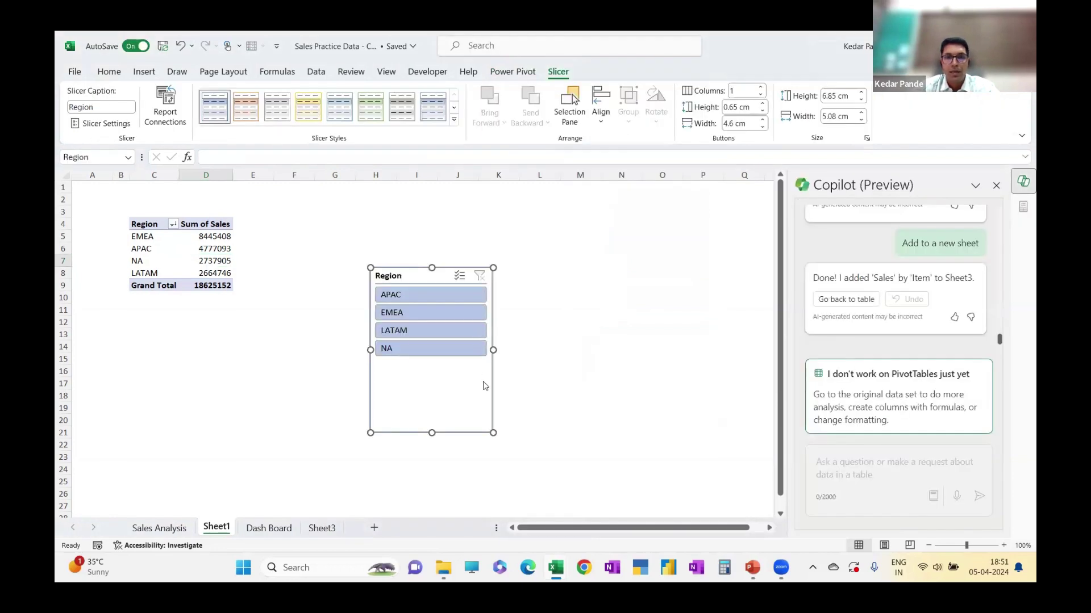
- Connect the Region slicer to PivotTable2 on Sheet3 as well as PivotTable1
{"action": "right_click", "coordinate": [415, 336]}
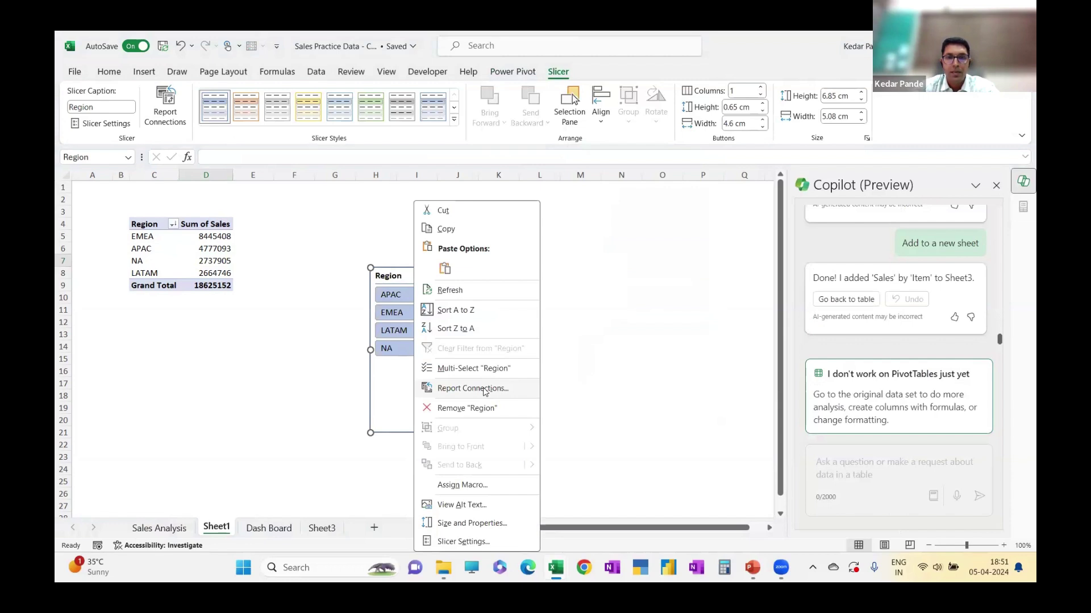
{"action": "left_click", "coordinate": [483, 389]}
{"action": "left_click", "coordinate": [383, 415]}
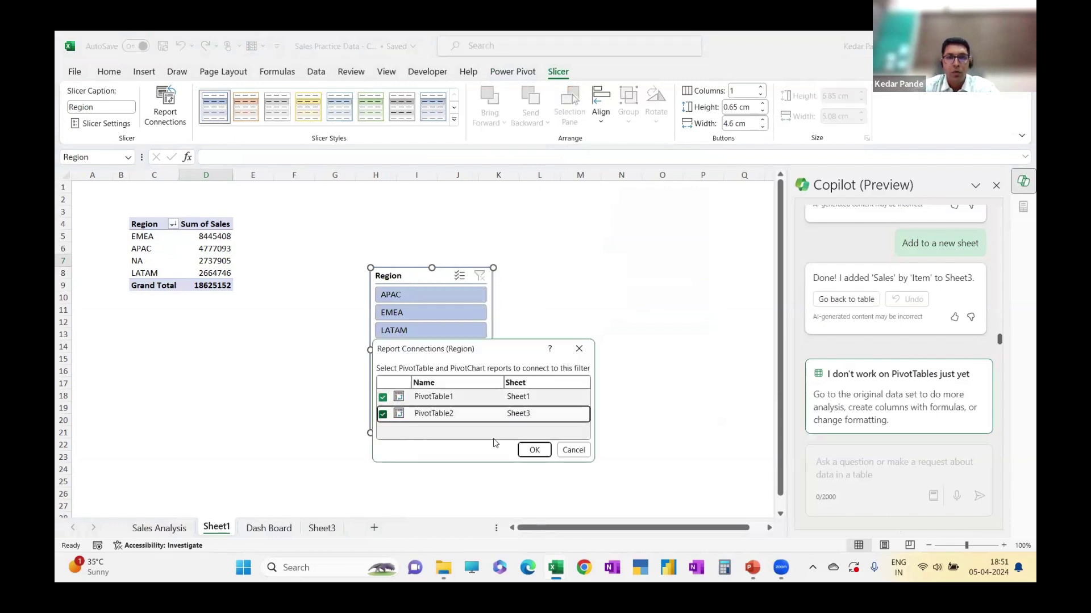
{"action": "left_click", "coordinate": [533, 450]}
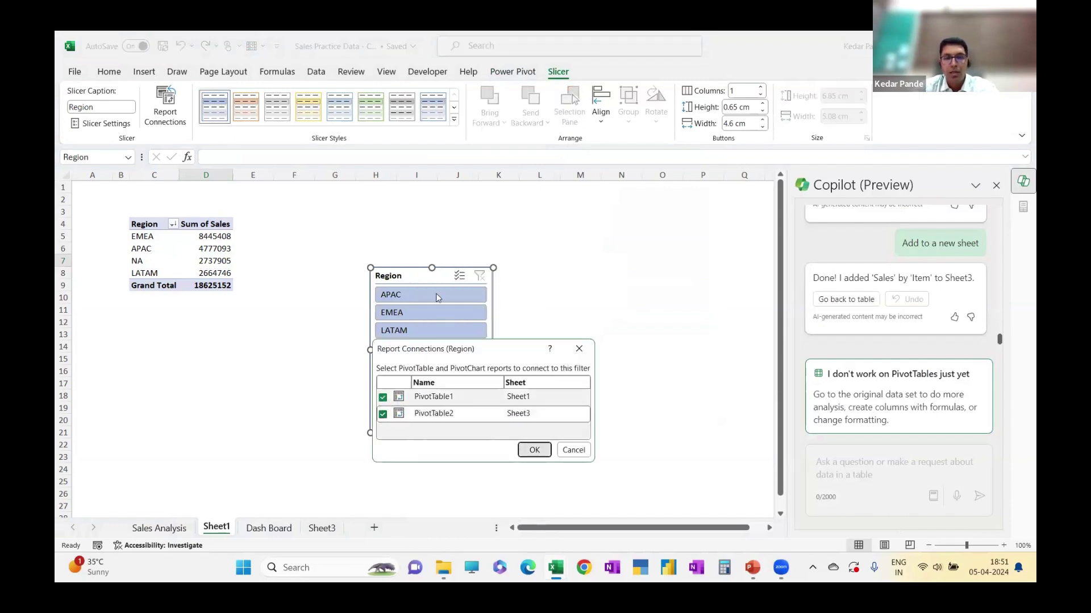
- Move the Region slicer from Sheet1 to the Dash Board sheet, placing it between the two charts with its top edge at row 2
{"action": "left_click", "coordinate": [206, 260]}
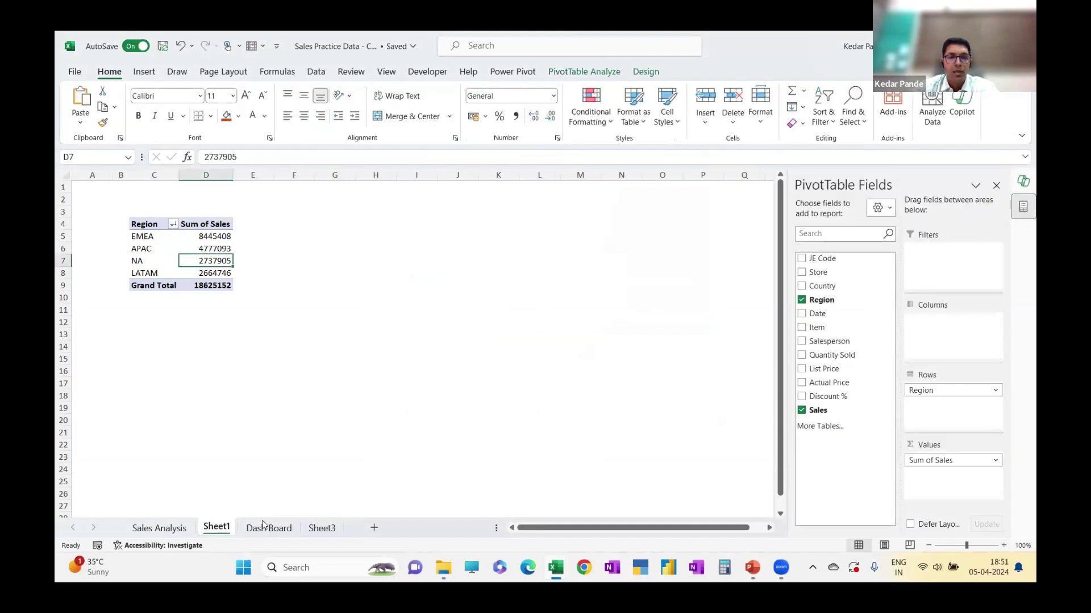
{"action": "left_click", "coordinate": [267, 528]}
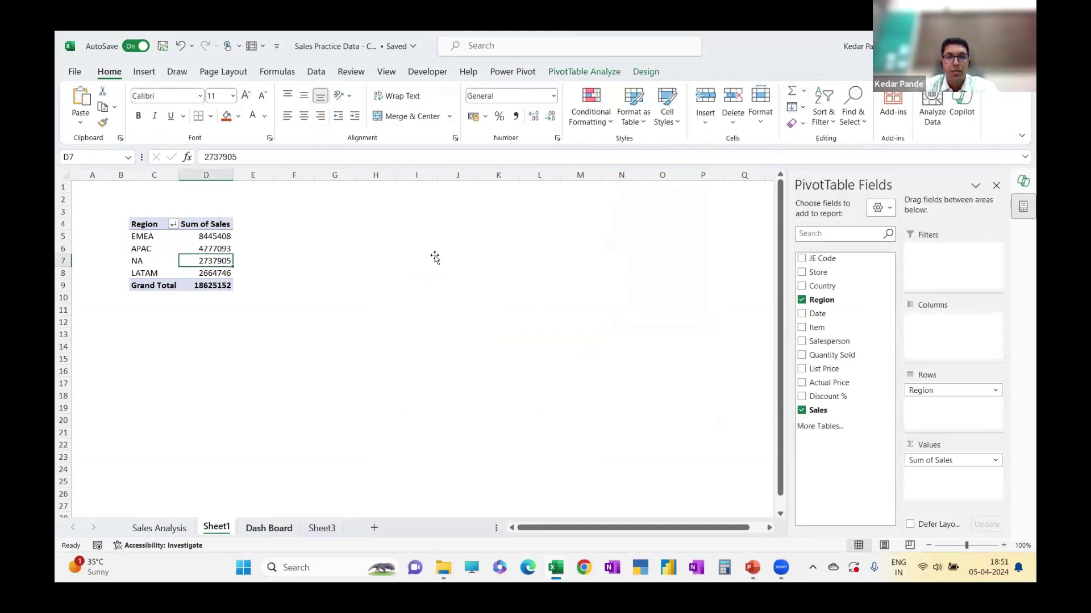
{"action": "left_click", "coordinate": [458, 202]}
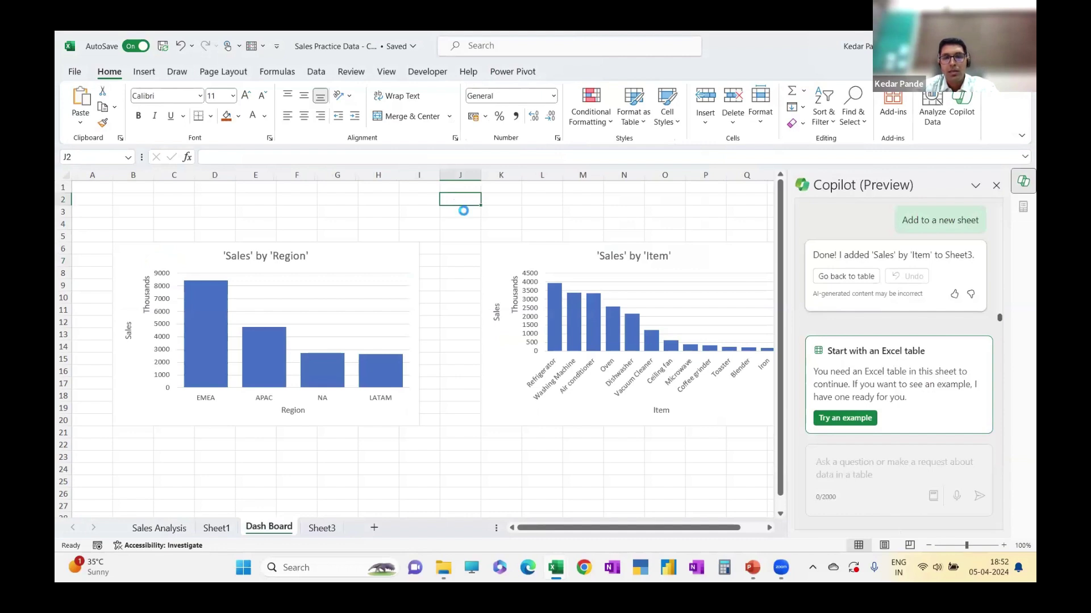
{"action": "key", "text": "ctrl+v"}
{"action": "left_click_drag", "start_coordinate": [479, 200], "coordinate": [454, 206]}
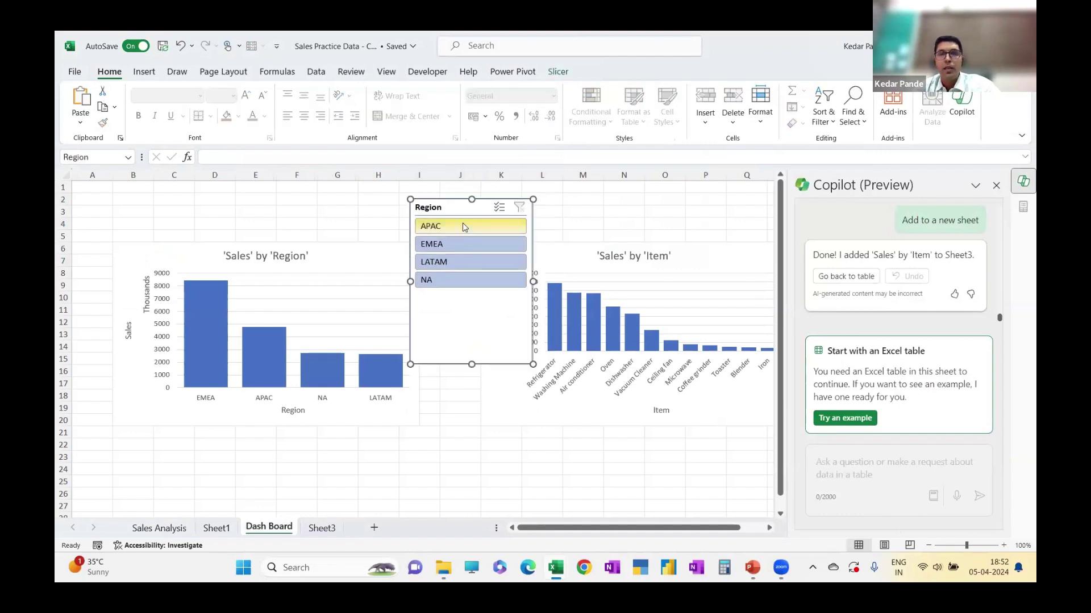
- Filter both dashboard charts with the Region slicer by APAC, EMEA and finally NA
{"action": "left_click", "coordinate": [463, 225]}
{"action": "left_click", "coordinate": [450, 240]}
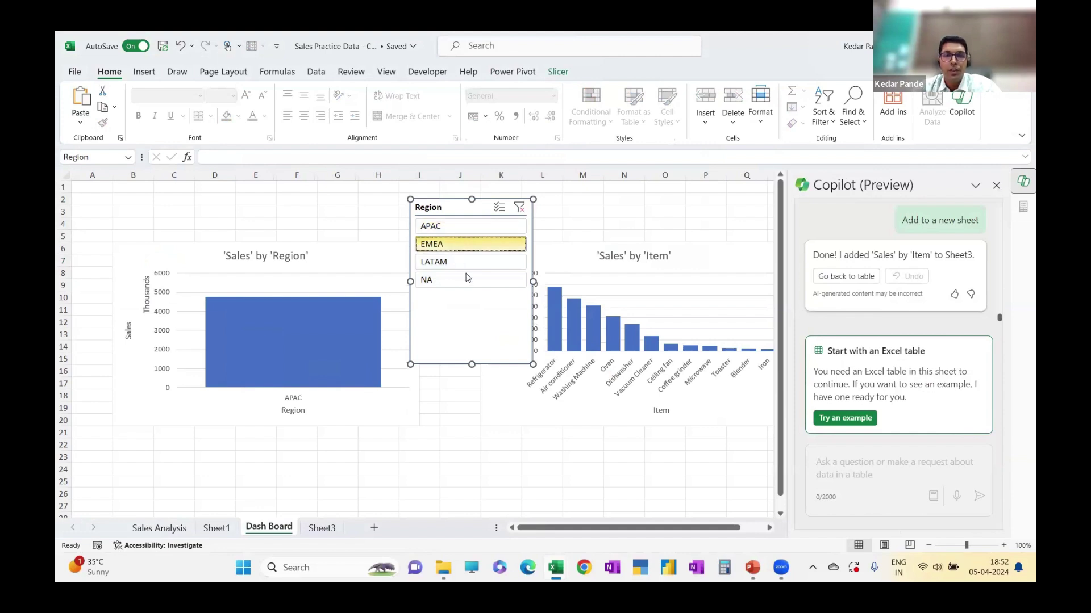
{"action": "left_click", "coordinate": [468, 279]}
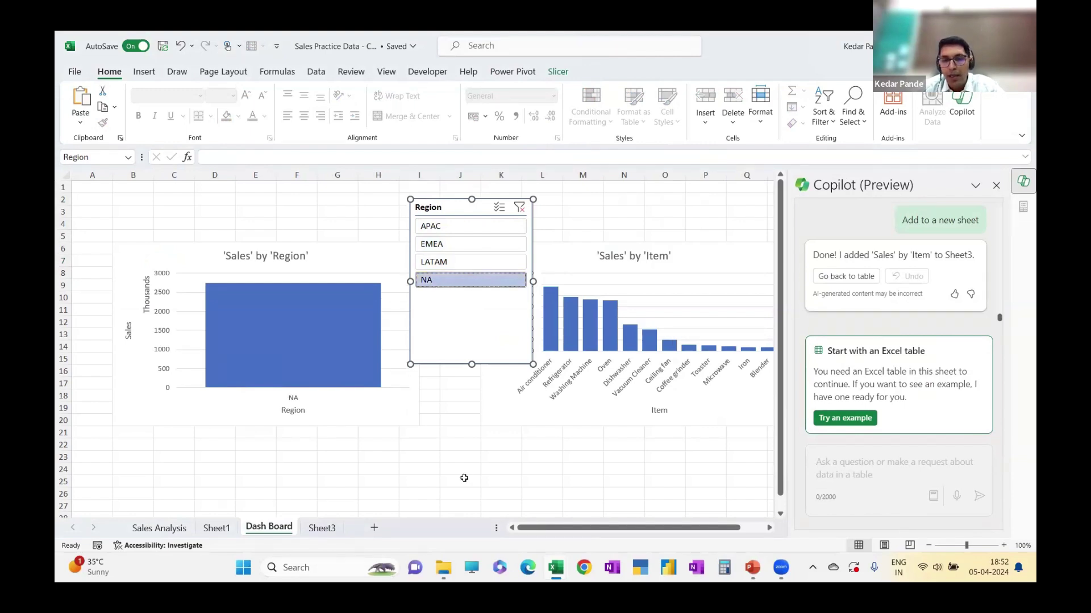
- Switch to the Sales Practice Data workbook to view its completed Sales Analysis dashboard
{"action": "mouse_move", "coordinate": [559, 564]}
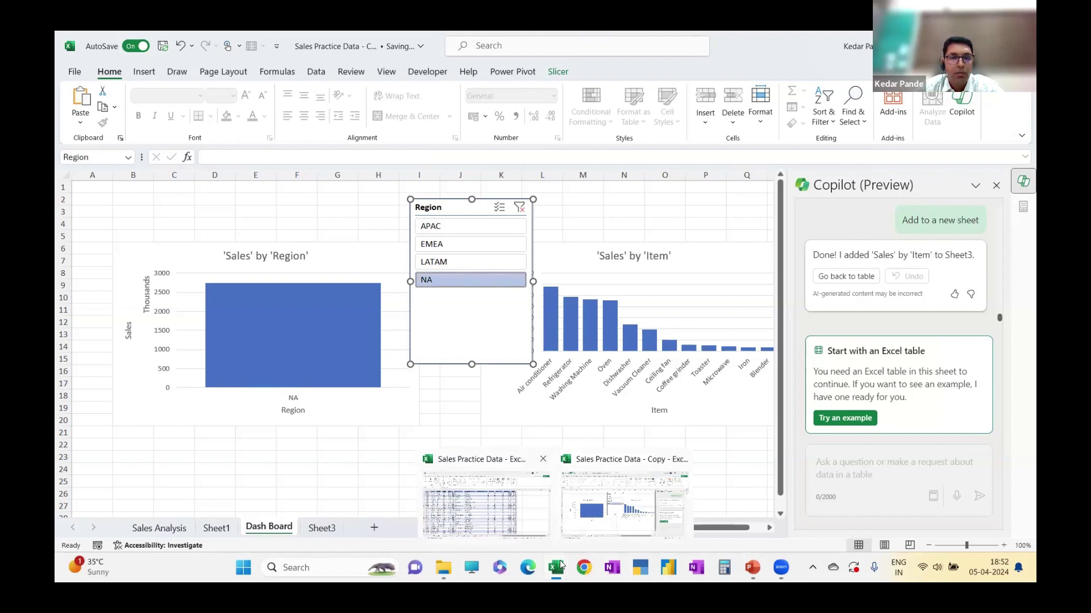
{"action": "key", "text": "alt+Tab"}
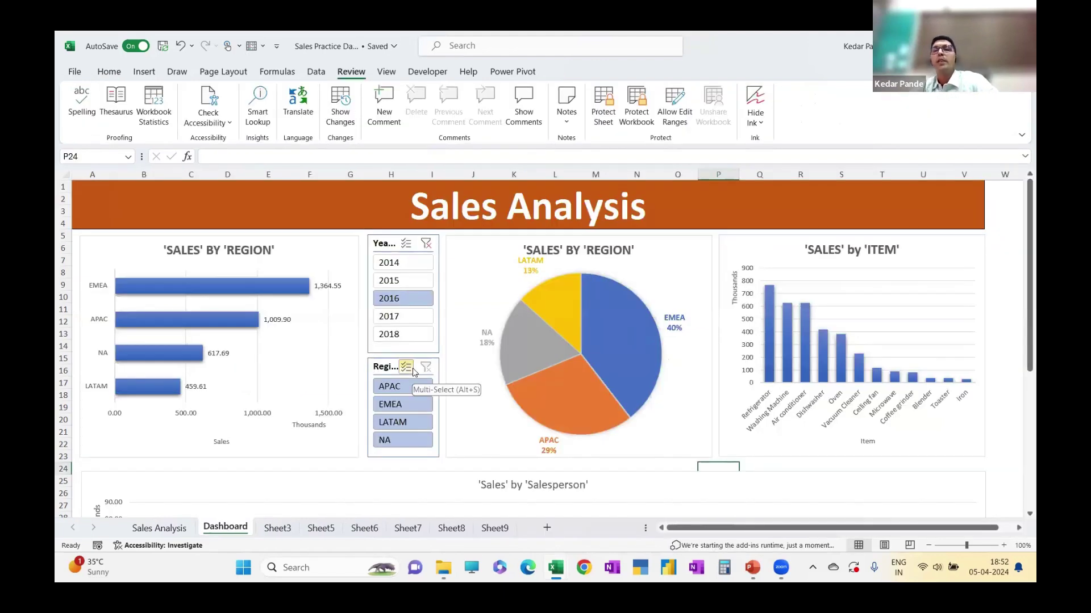